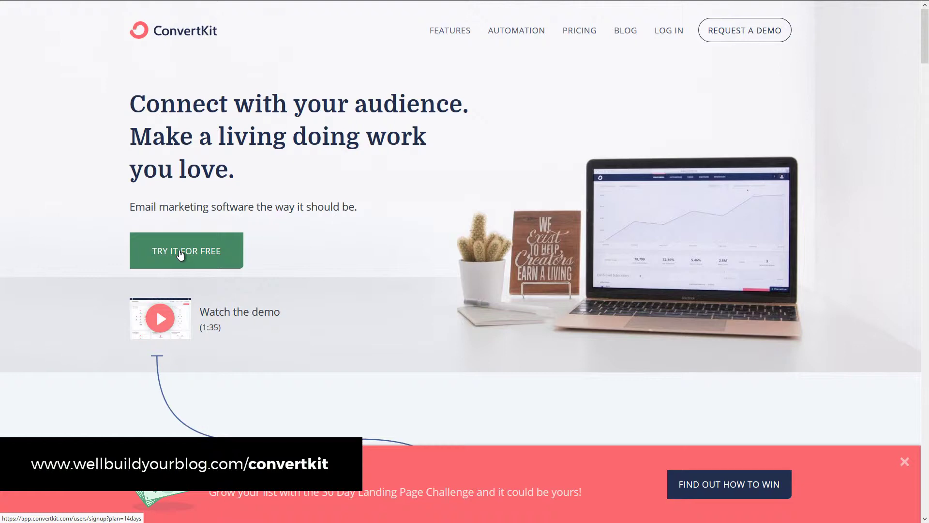
Step: Start a free trial as a brand-new email marketer with a WordPress website
left_click(180, 254)
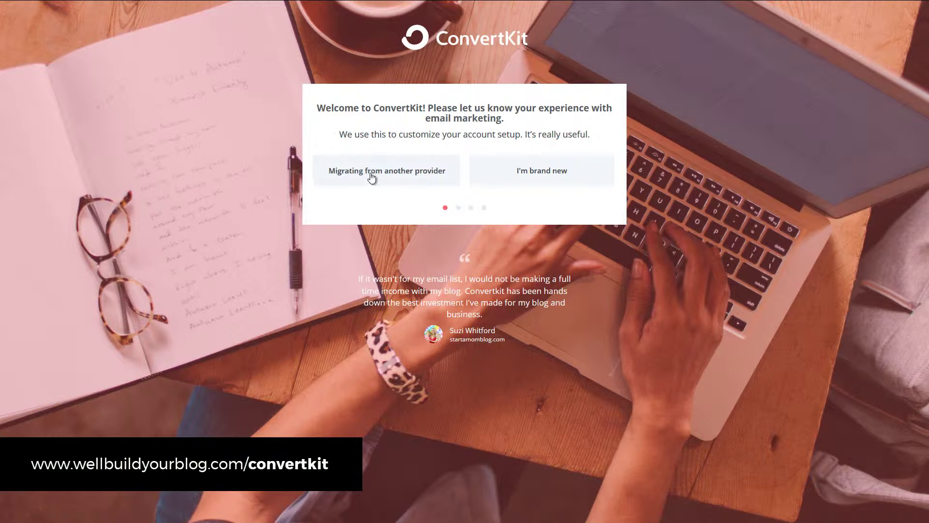
left_click(569, 181)
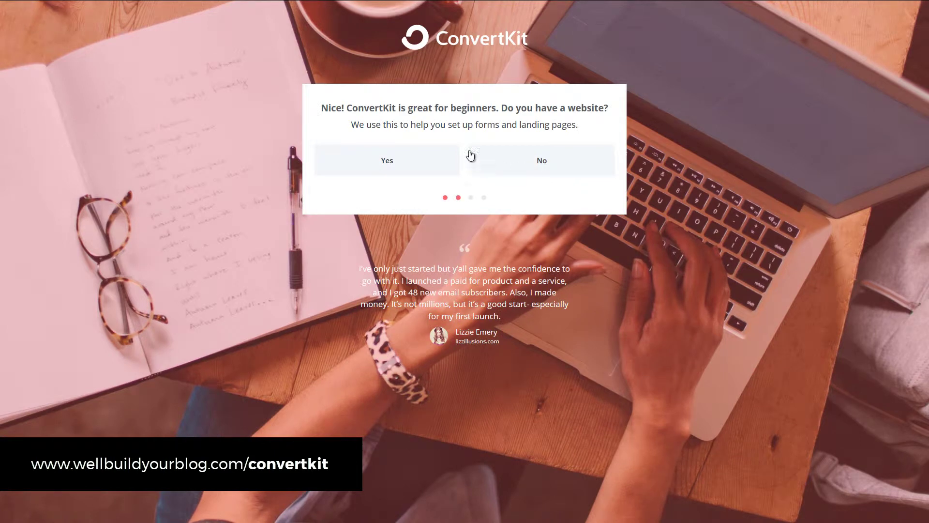
left_click(379, 174)
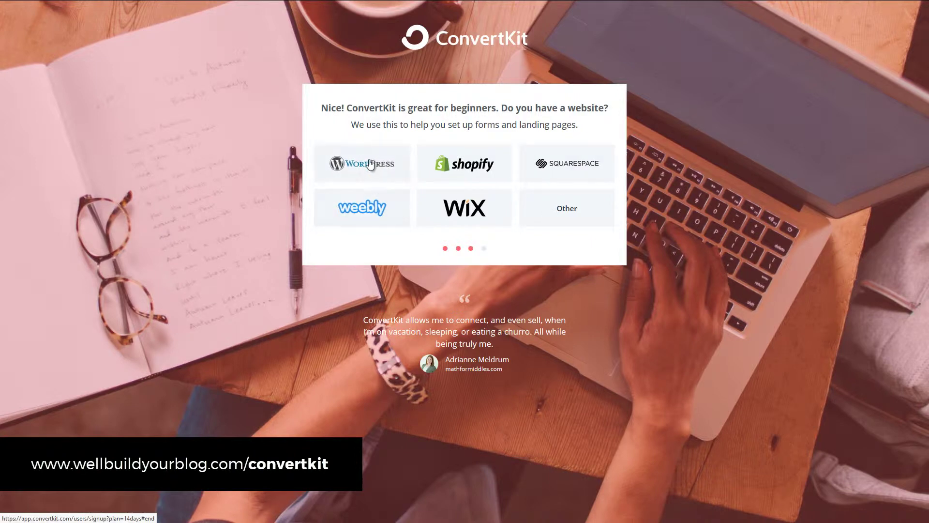
left_click(371, 165)
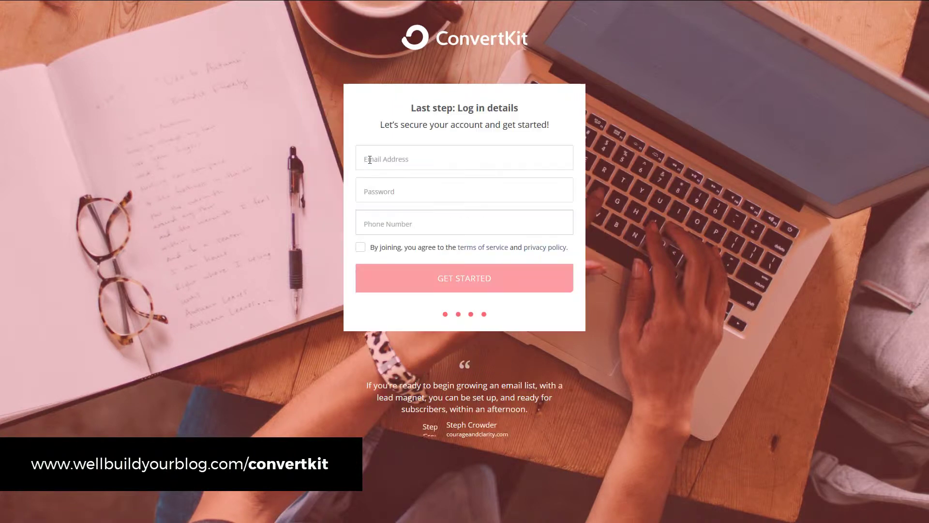
Step: Enter the account email, password and phone number, accept the terms, and create the account
left_click(394, 159)
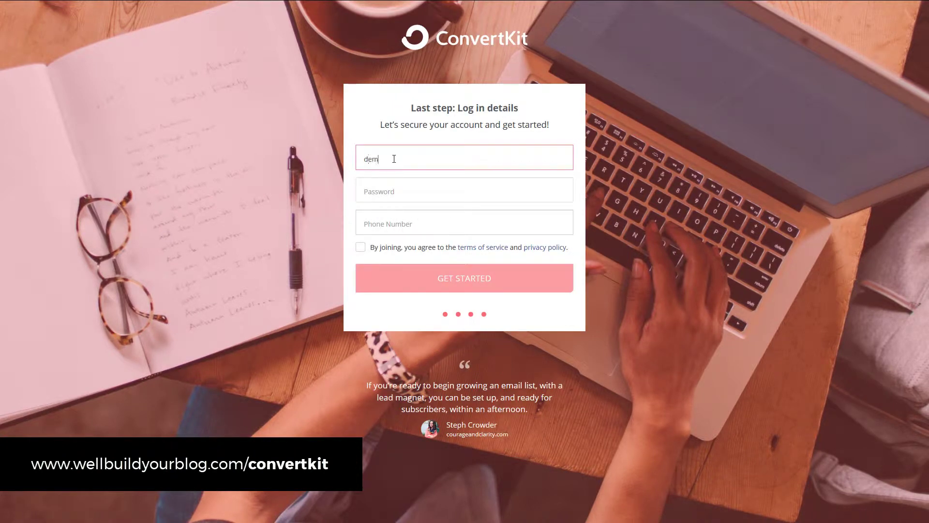
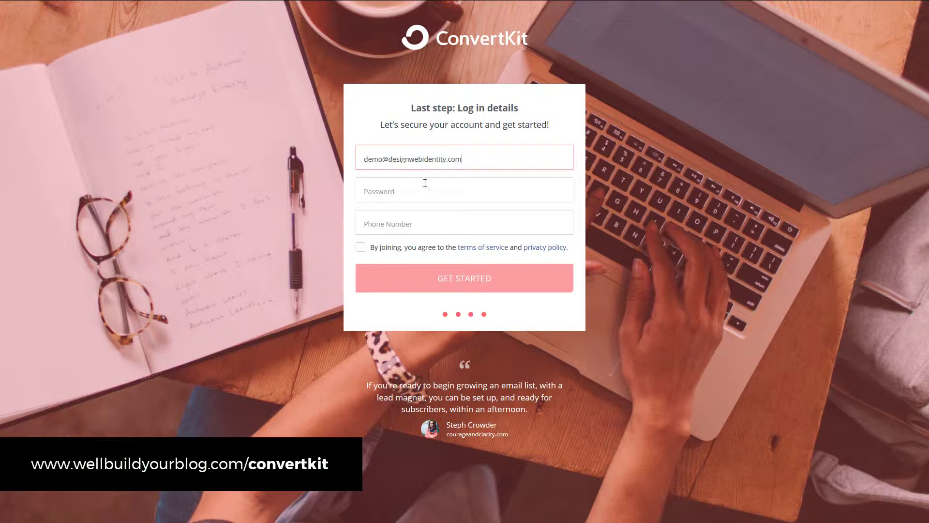
left_click(418, 192)
type("••••••••••")
key("Tab")
type("000")
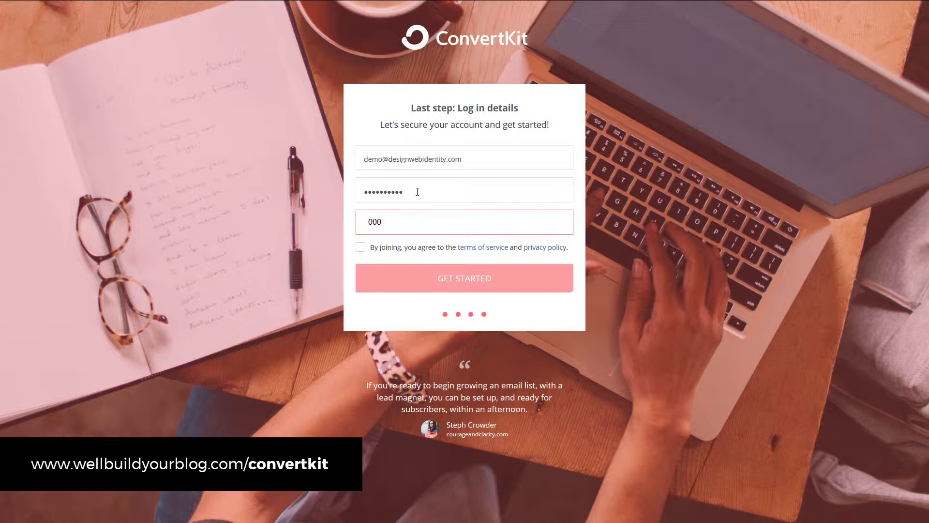
type("0 0000")
left_click(360, 247)
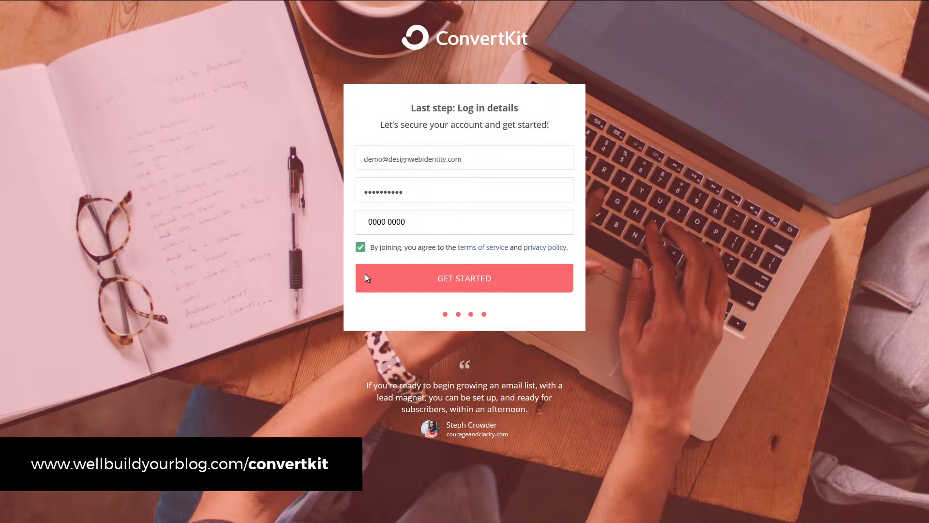
left_click(366, 278)
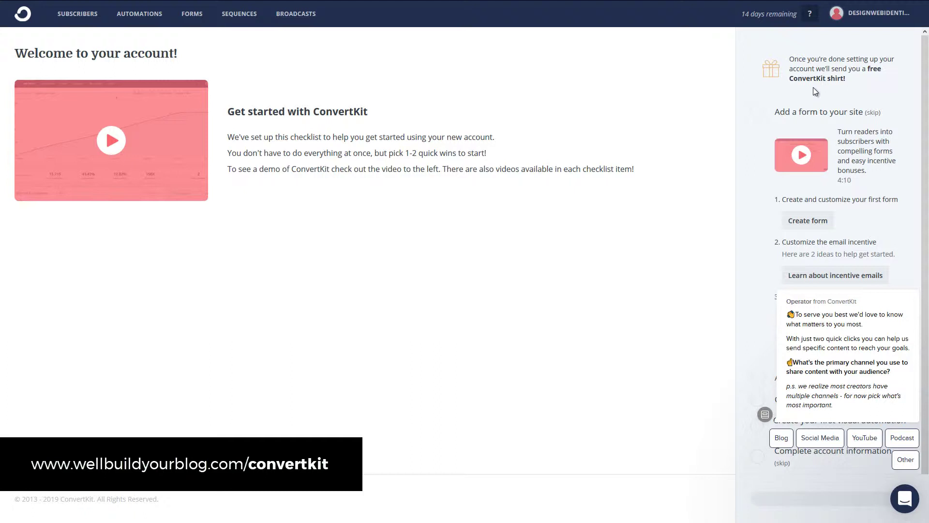
Step: Open the Email section of the account settings
left_click(877, 17)
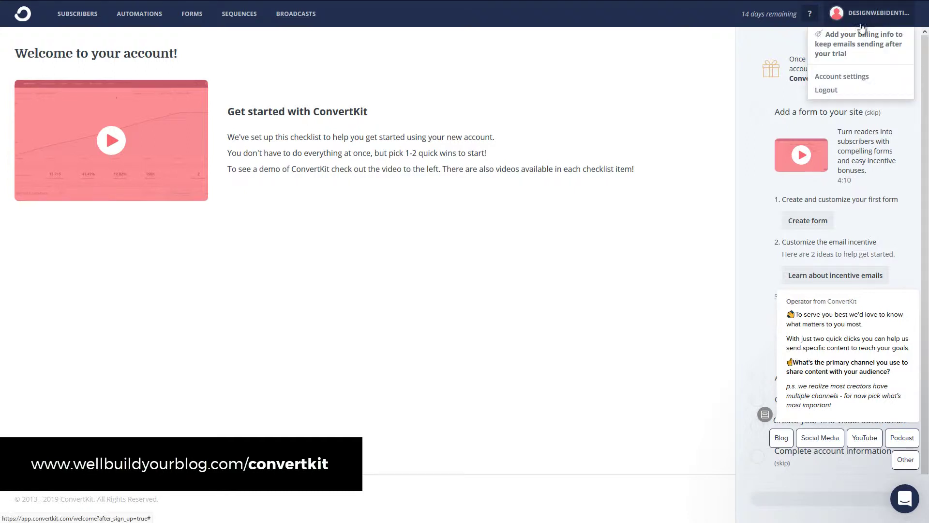
left_click(840, 78)
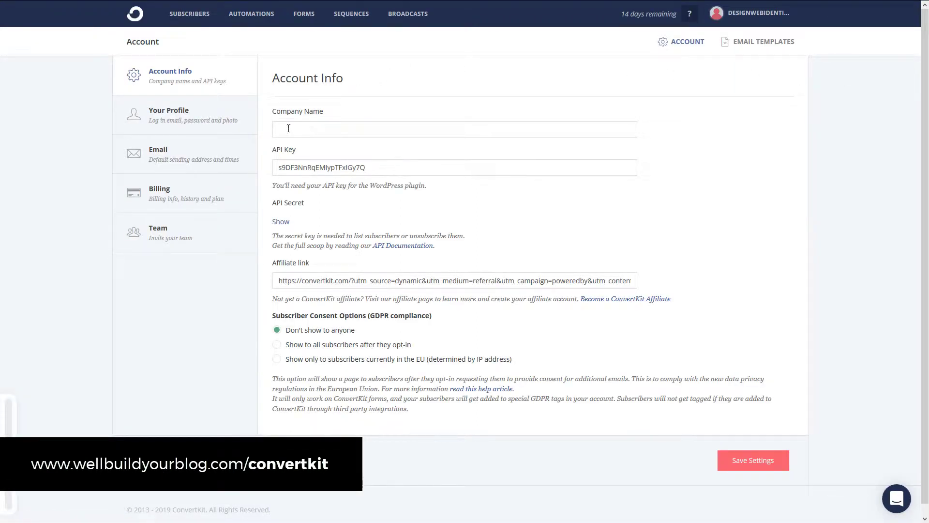
left_click(188, 117)
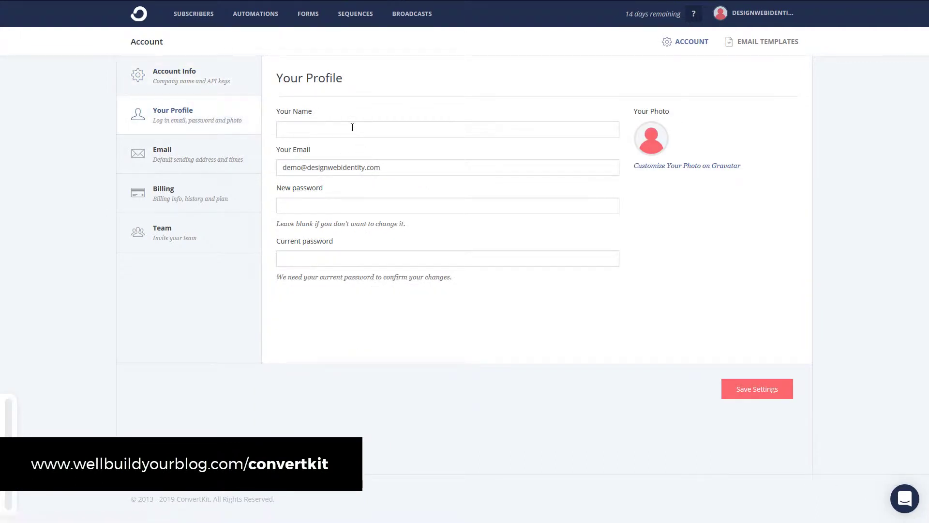
left_click(228, 164)
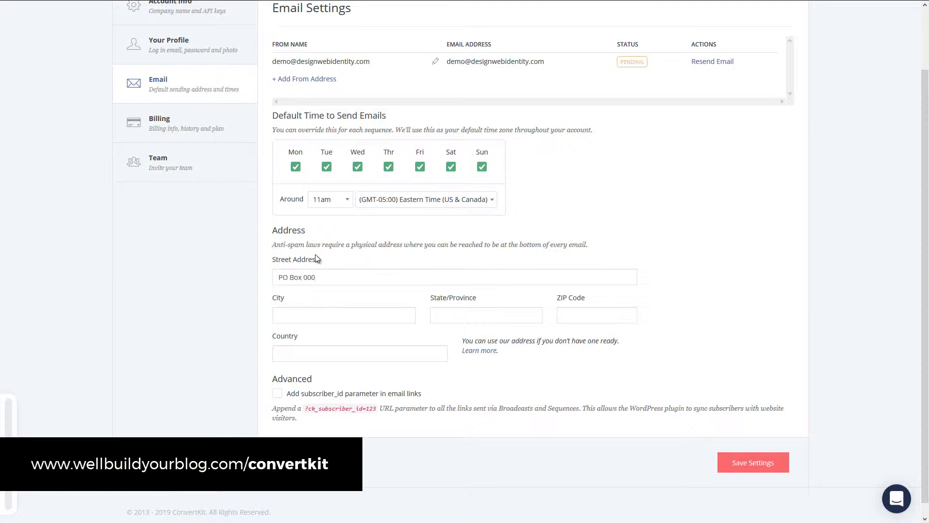
Step: Set the address to Brisbane, Qld, 5555, Australia, enable the subscriber_id link parameter, and save
type("Brisbane")
key("Tab")
type("Qld")
key("Tab")
type("5555")
key("Tab")
type("Australia")
left_click(276, 393)
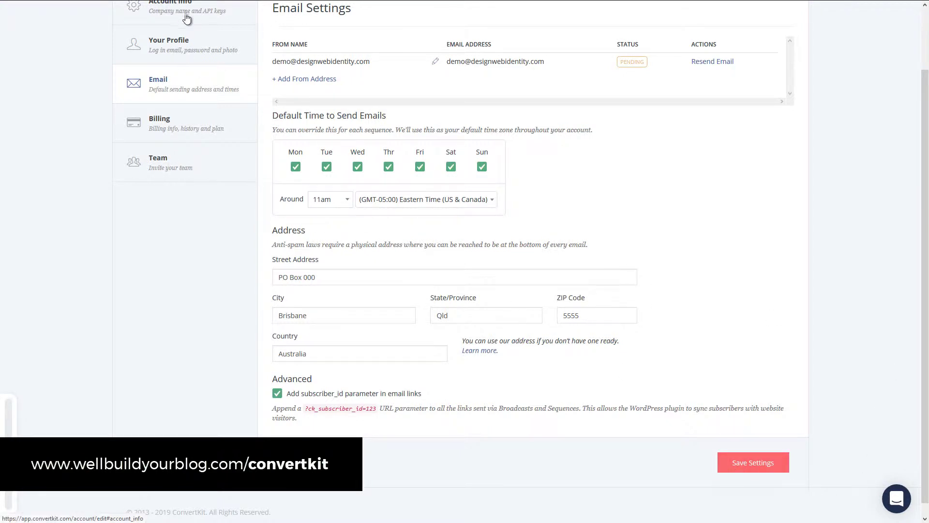
scroll(192, 188, "up", 2)
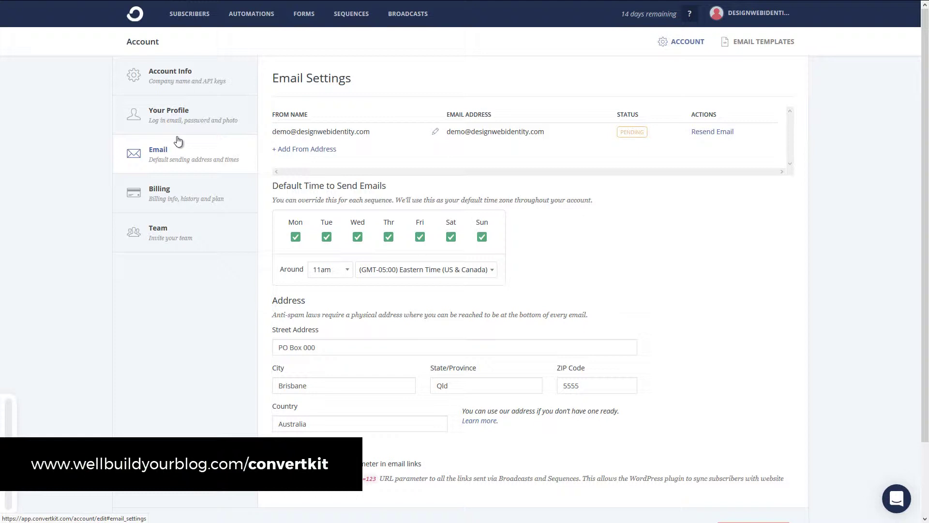
scroll(561, 306, "down", 2)
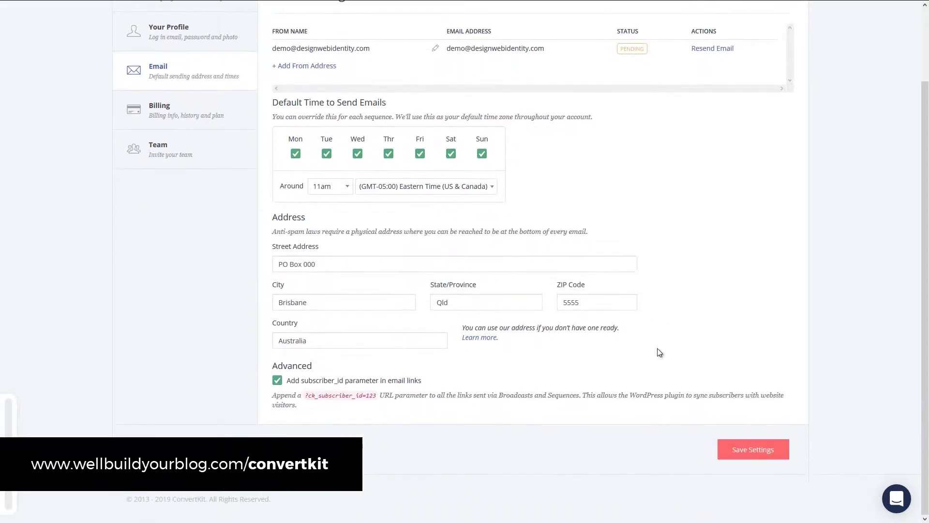
left_click(762, 448)
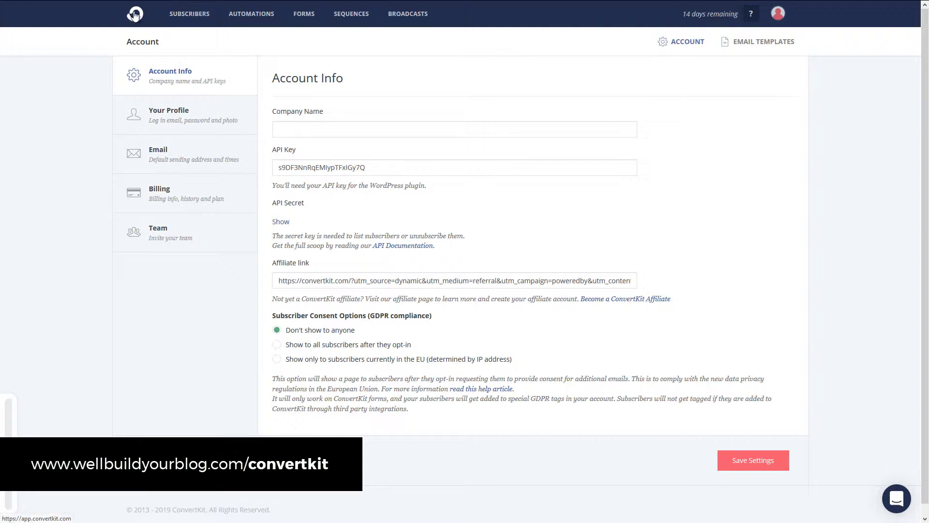
Step: Browse the Subscribers dashboard, preview the Visual Automations intro video, then view the Sequences page
left_click(134, 14)
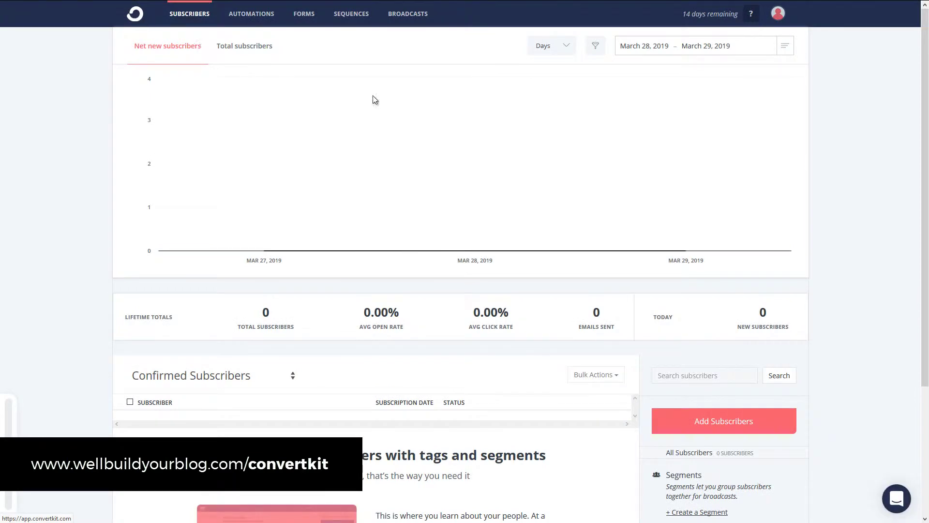
scroll(576, 176, "down", 3)
scroll(639, 117, "up", 3)
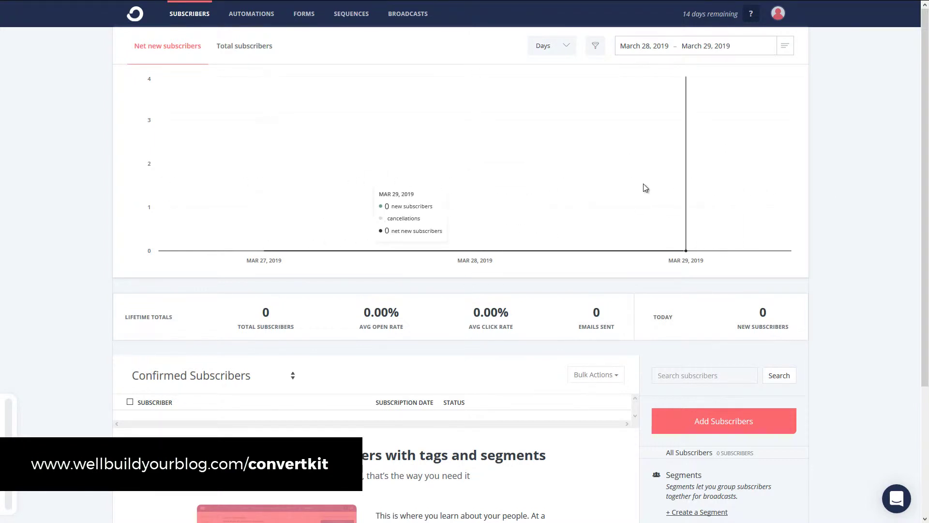
left_click(255, 13)
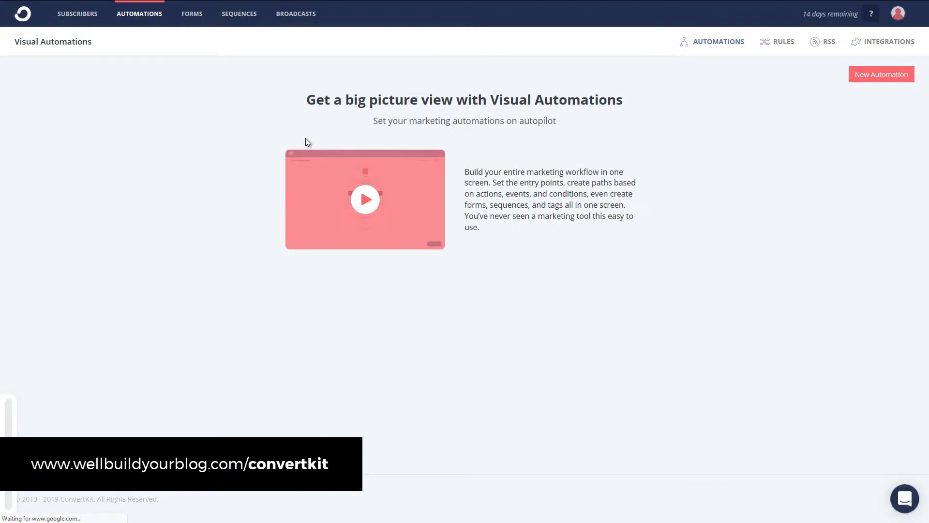
left_click(386, 218)
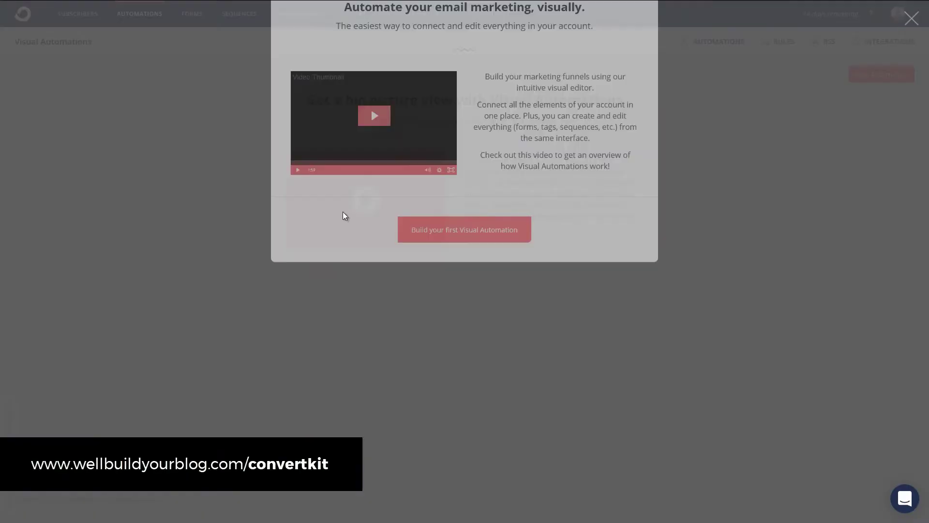
left_click(912, 19)
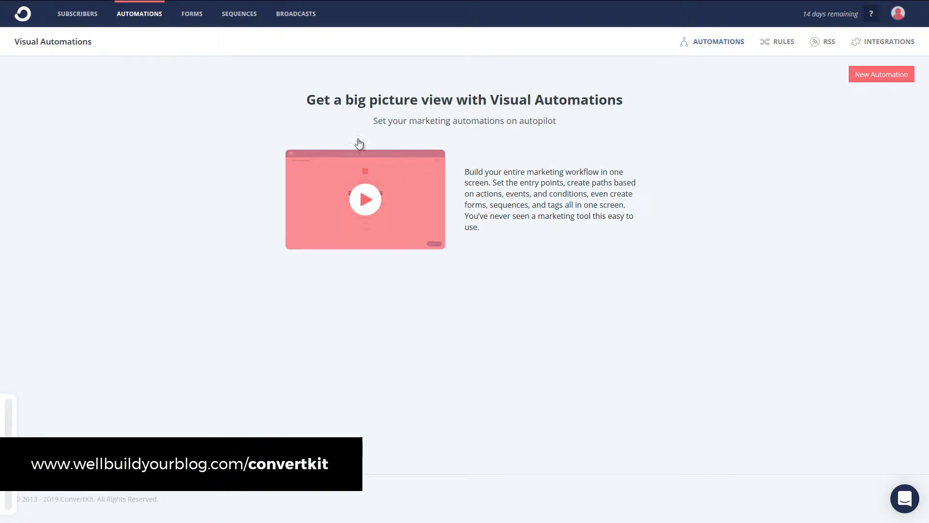
left_click(236, 15)
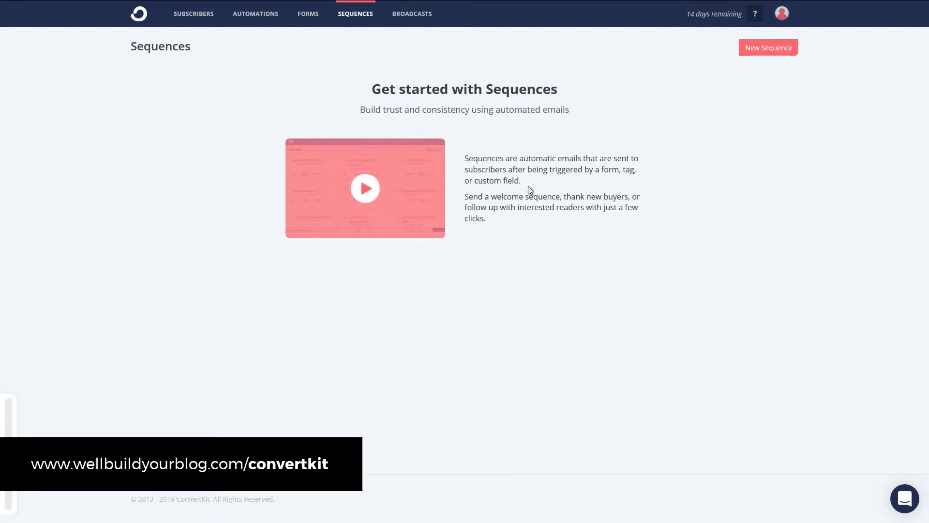
Step: Start a new embeddable Inline form and look over the four template options
left_click(308, 15)
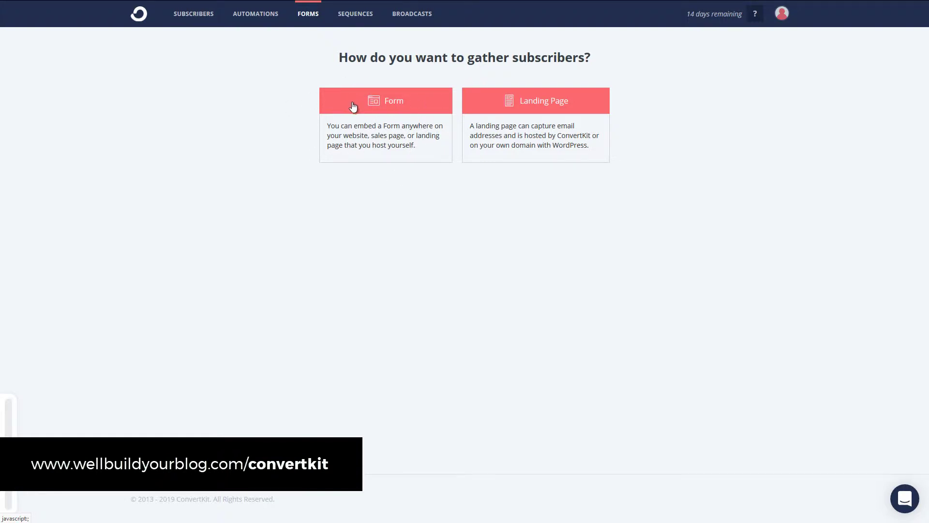
left_click(389, 107)
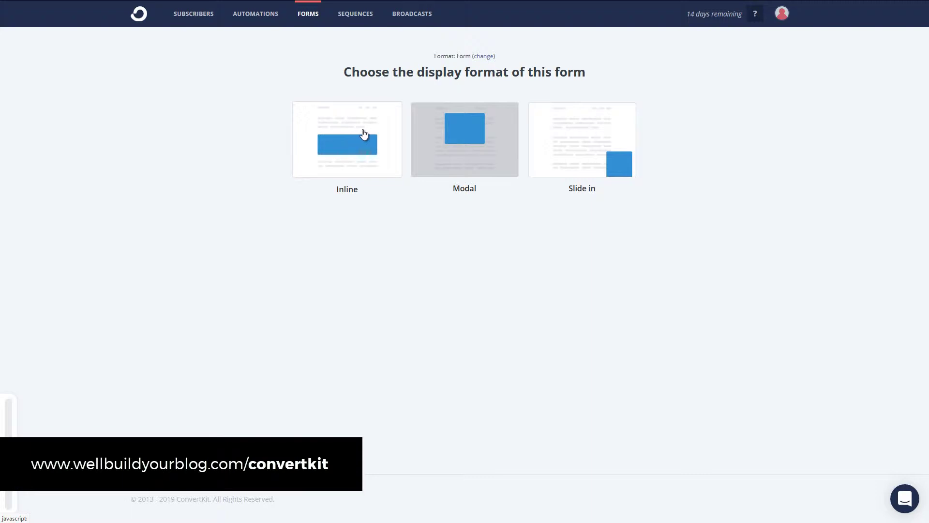
left_click(329, 143)
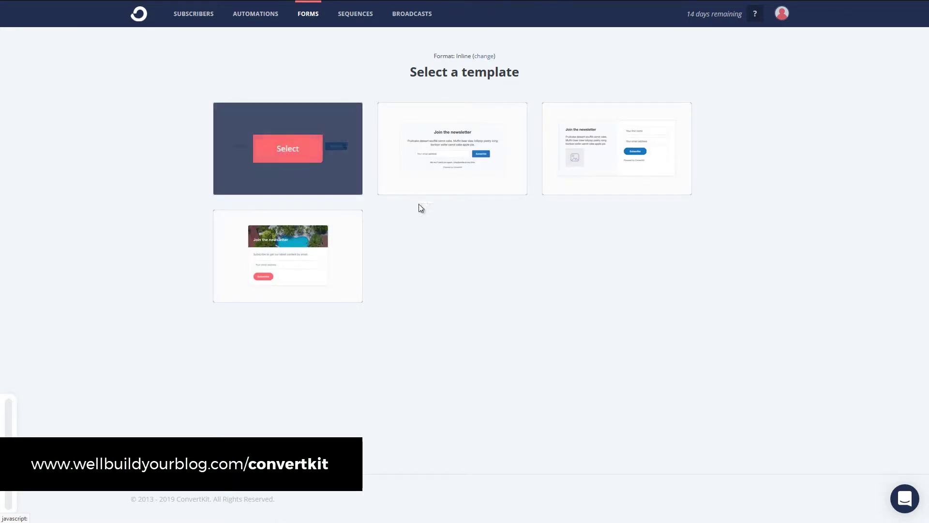
mouse_move(322, 241)
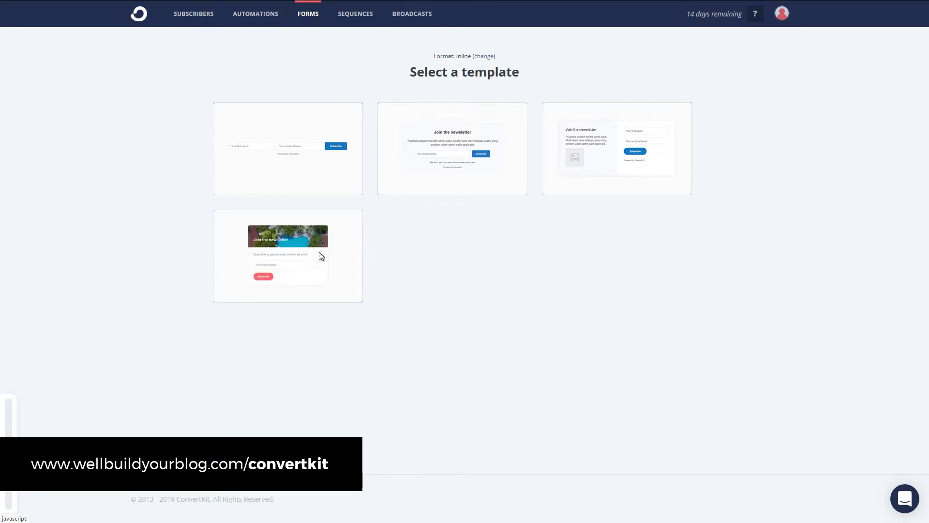
mouse_move(268, 162)
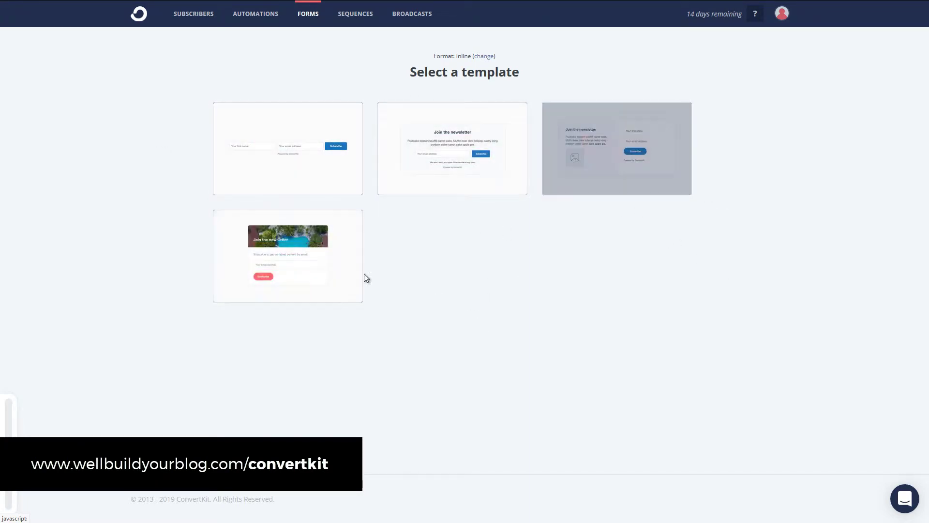
mouse_move(554, 174)
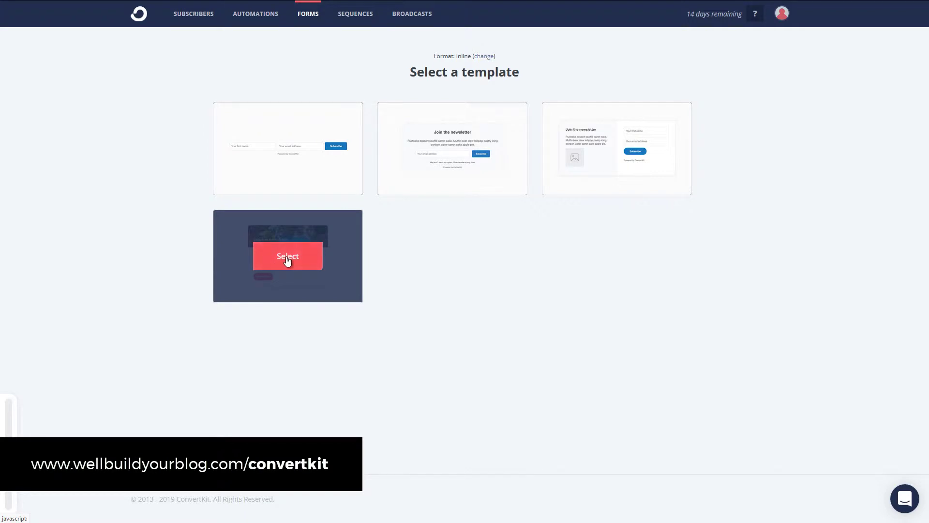
Step: Pick the photo-header template and make the header text italic, white, at 26px
left_click(285, 257)
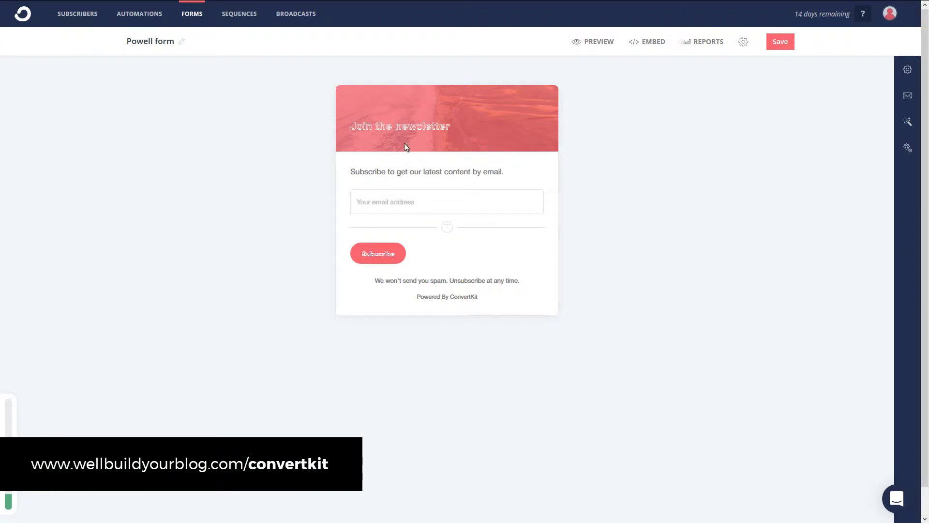
left_click_drag(346, 124, 451, 128)
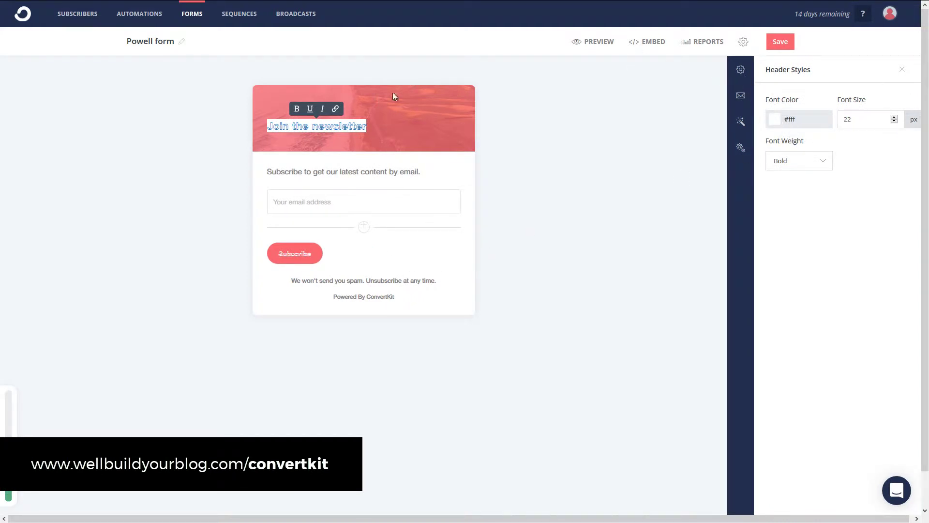
left_click(607, 125)
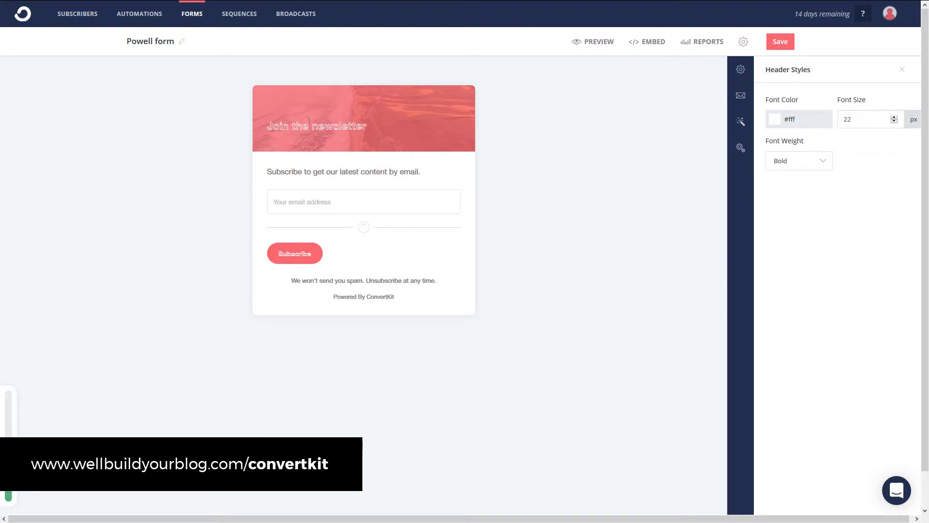
left_click_drag(302, 126, 263, 129)
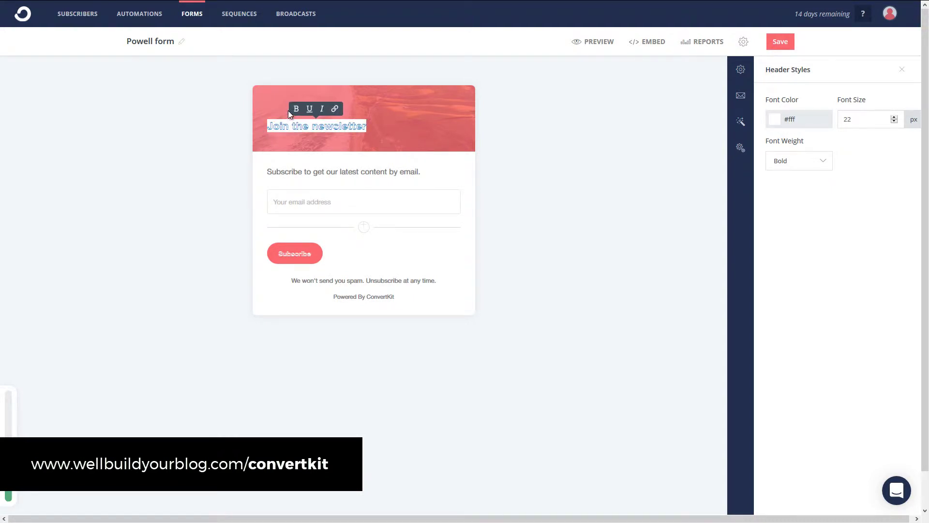
left_click(323, 110)
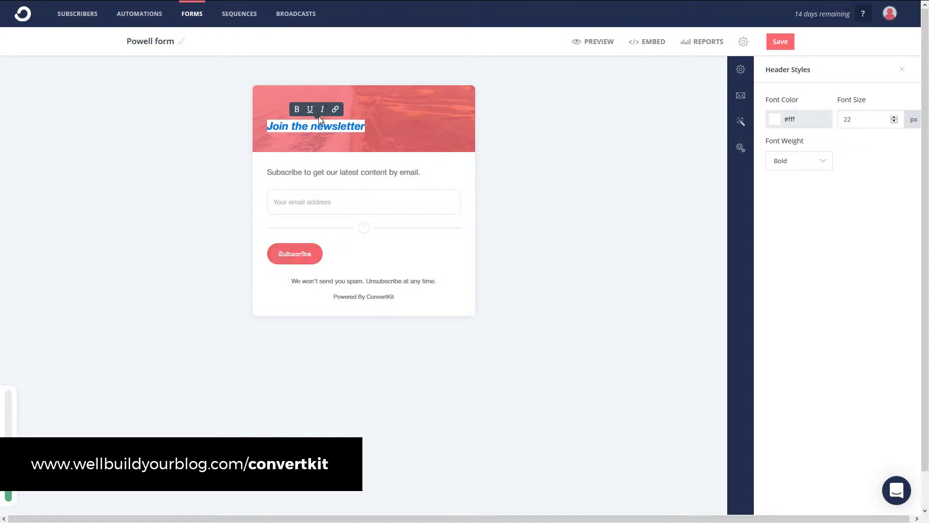
left_click(503, 213)
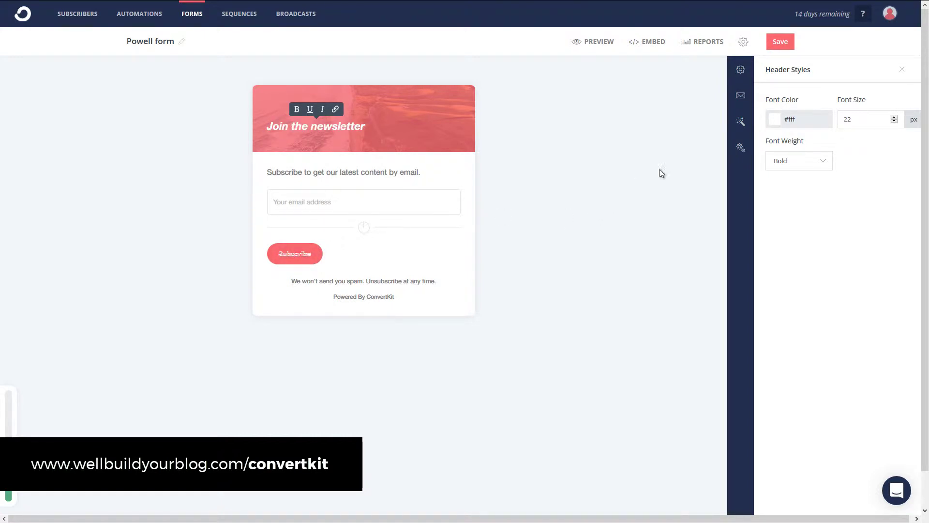
left_click(789, 124)
left_click_drag(815, 156, 853, 138)
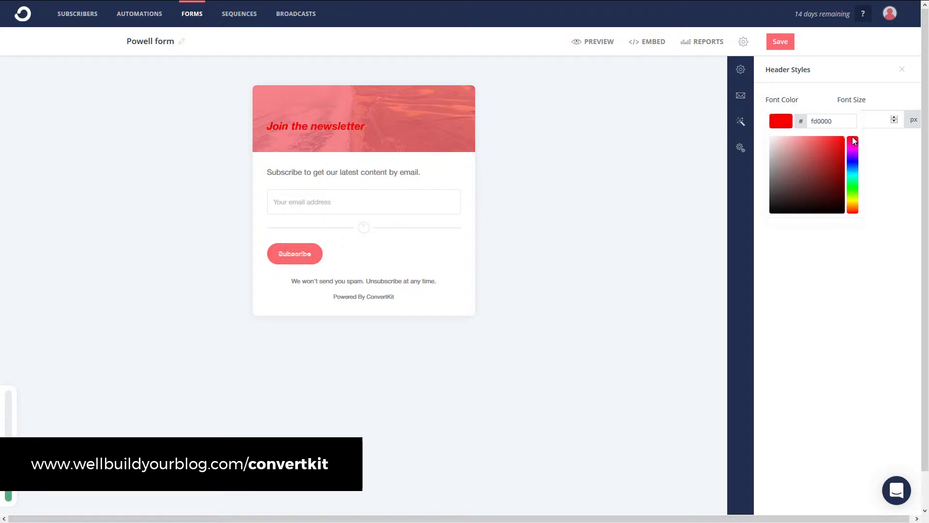
left_click_drag(821, 215, 753, 125)
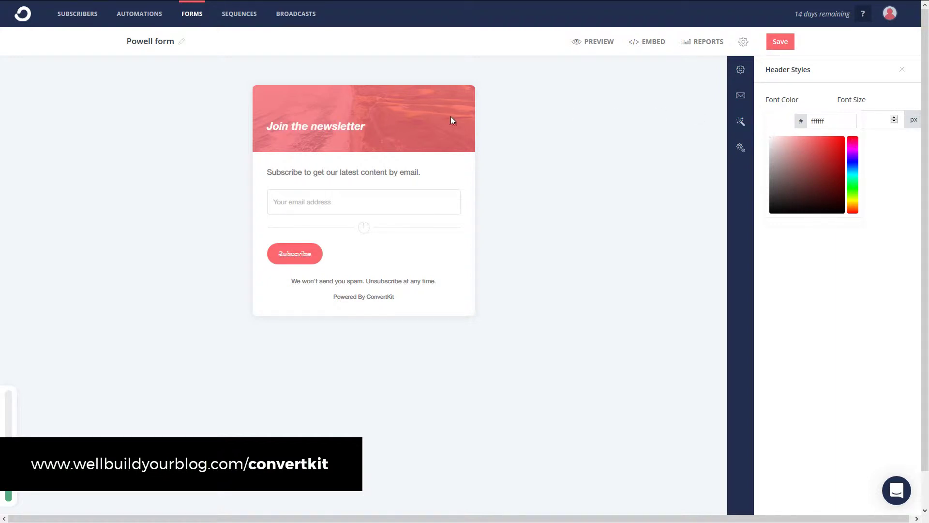
left_click(881, 118)
left_click(895, 117)
left_click(895, 117)
left_click(895, 117)
left_click(895, 117)
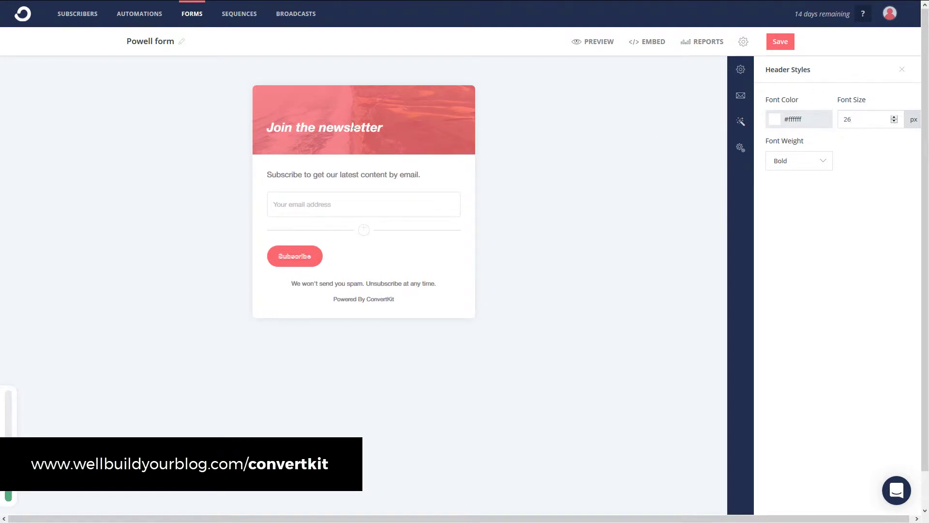
Step: Rewrite the header as 'Get your free download.' and add 'We'll send your download' to the subheader
left_click_drag(371, 126, 291, 125)
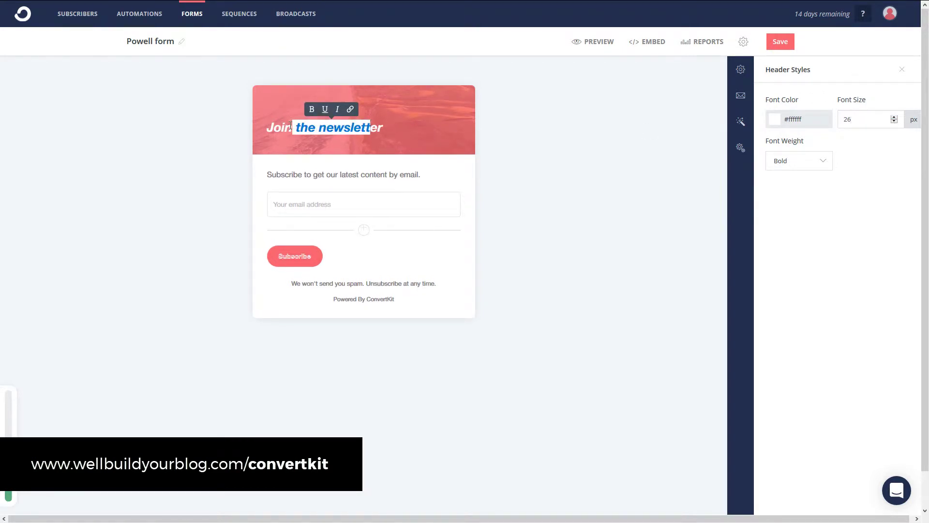
key("BackSpace")
double_click(270, 127)
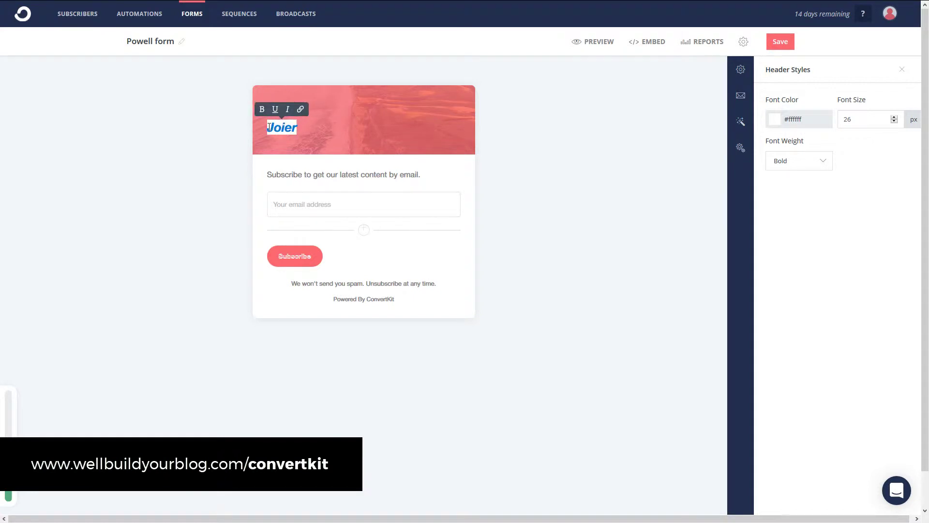
type("Get your free download.")
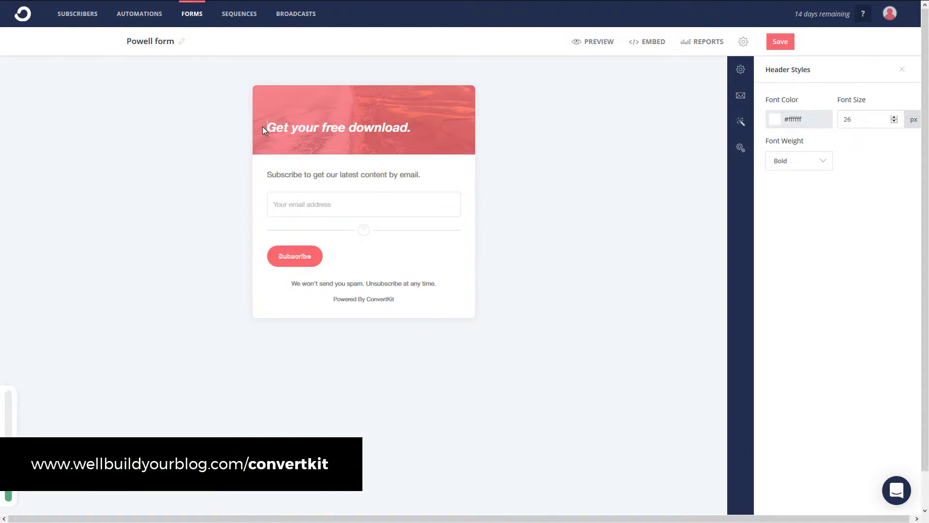
left_click_drag(331, 126, 393, 128)
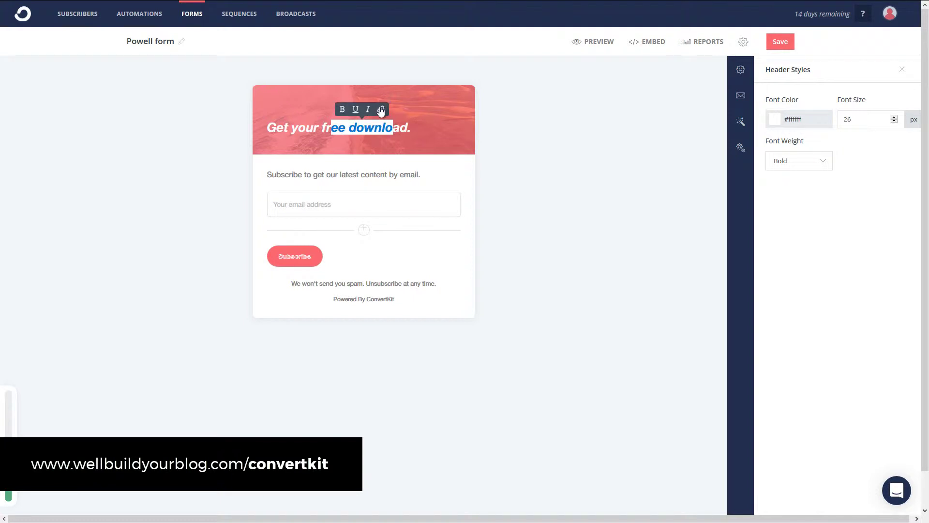
left_click(543, 134)
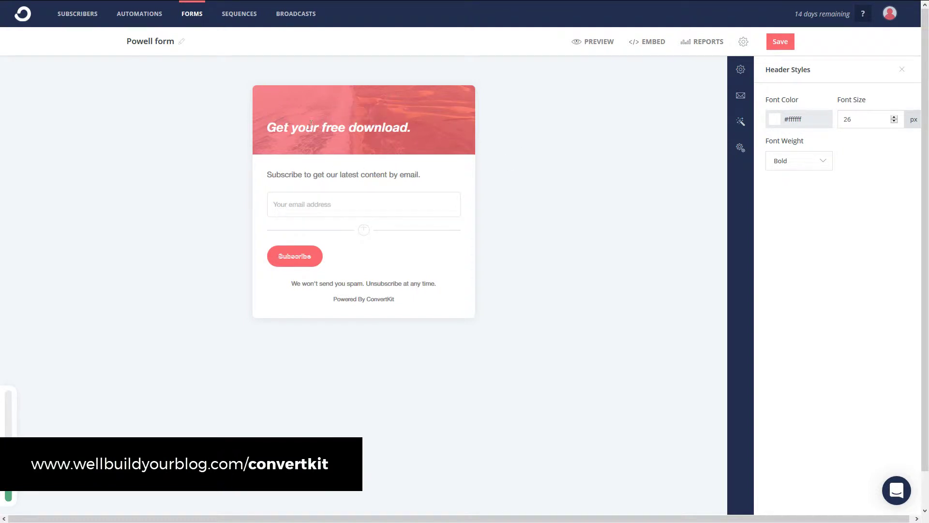
left_click_drag(267, 175, 422, 168)
left_click(422, 174)
type("We'l")
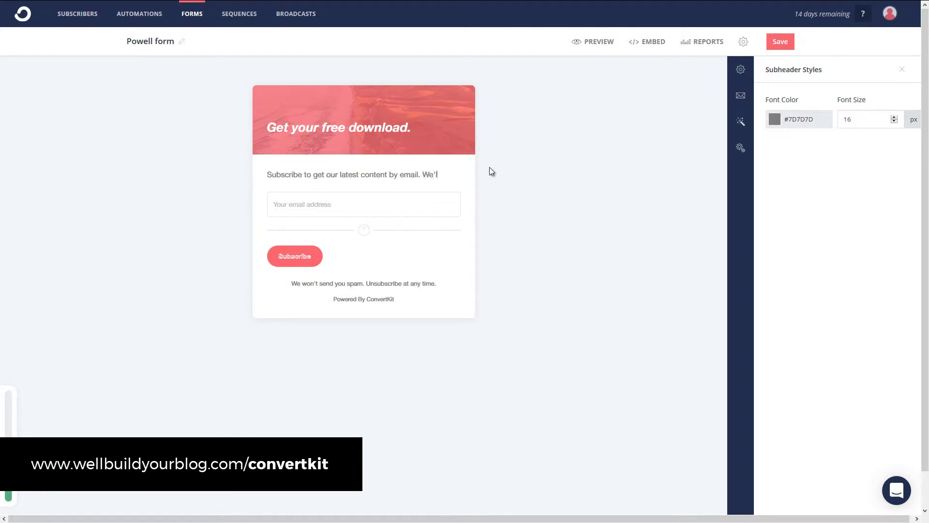
type("l send your download")
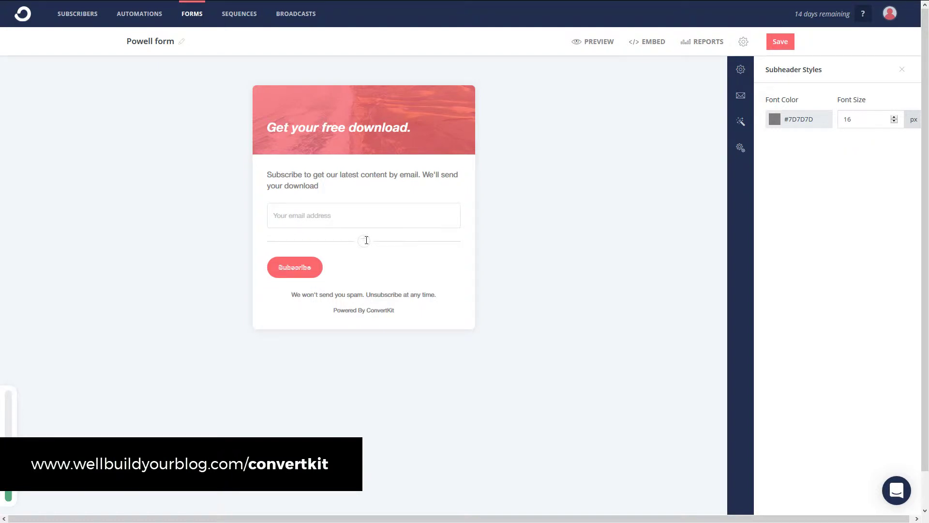
Step: Add a First Name custom field and move it above the email field
left_click(365, 240)
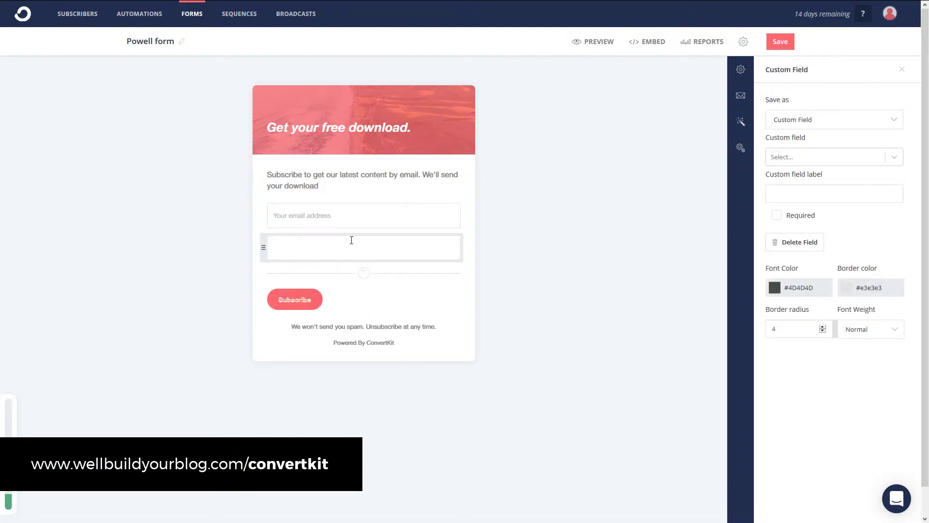
left_click(791, 119)
left_click(791, 125)
left_click(800, 157)
left_click(800, 157)
left_click(800, 157)
left_click(795, 178)
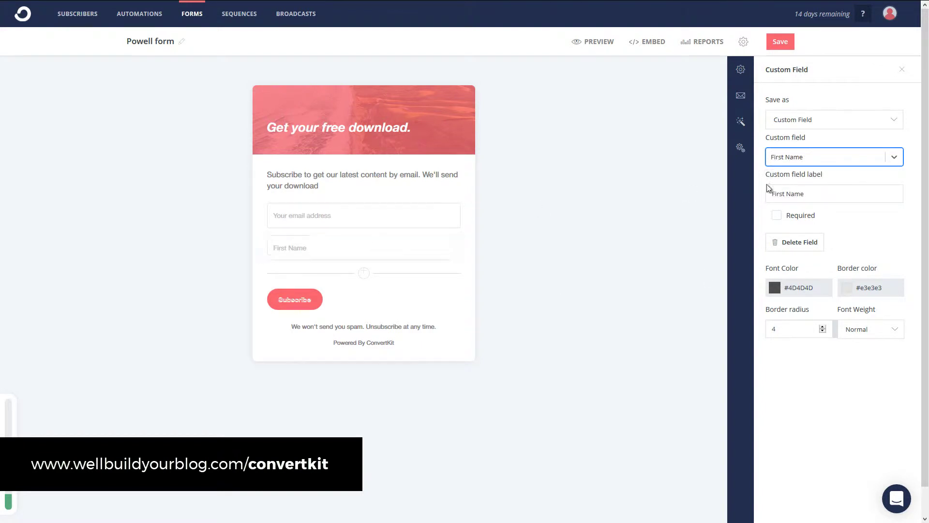
left_click_drag(261, 244, 264, 212)
Step: Relabel the Subscribe button 'Sign up!'
left_click(298, 301)
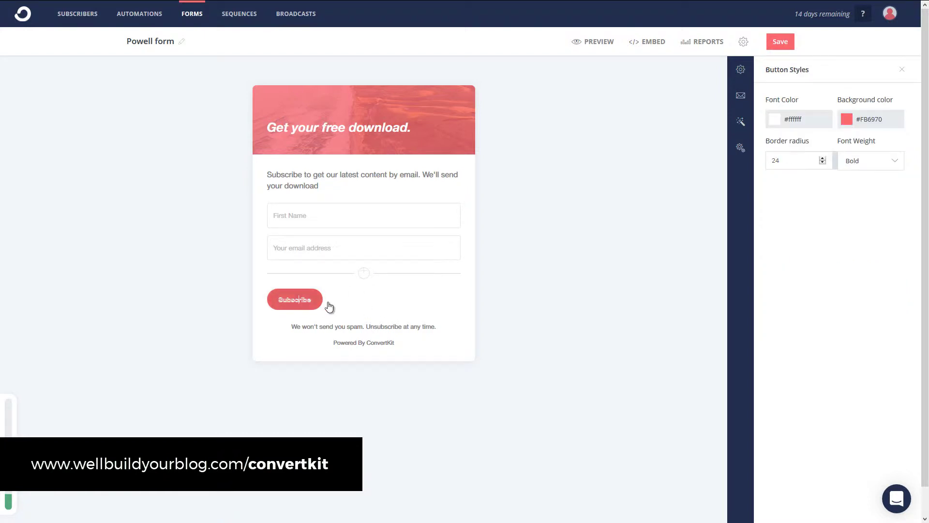
left_click_drag(310, 300, 282, 295)
type("Sign up!")
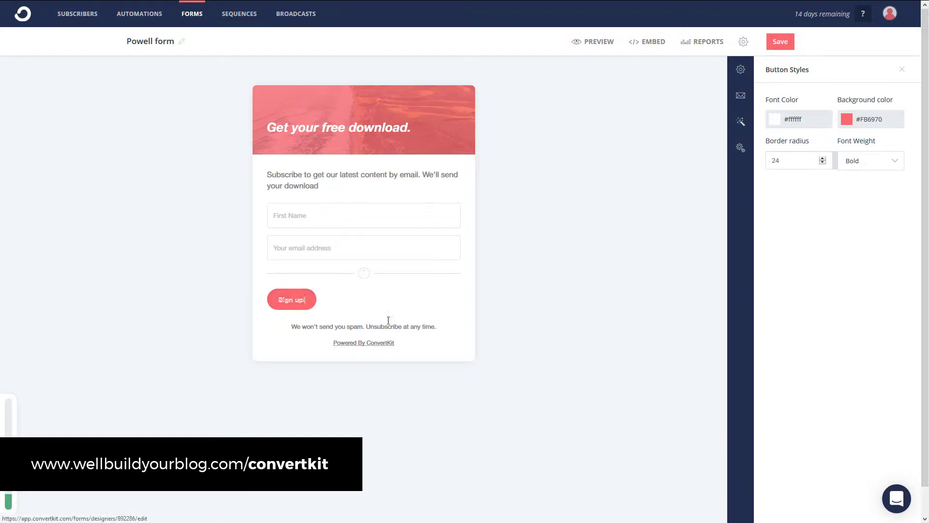
triple_click(348, 329)
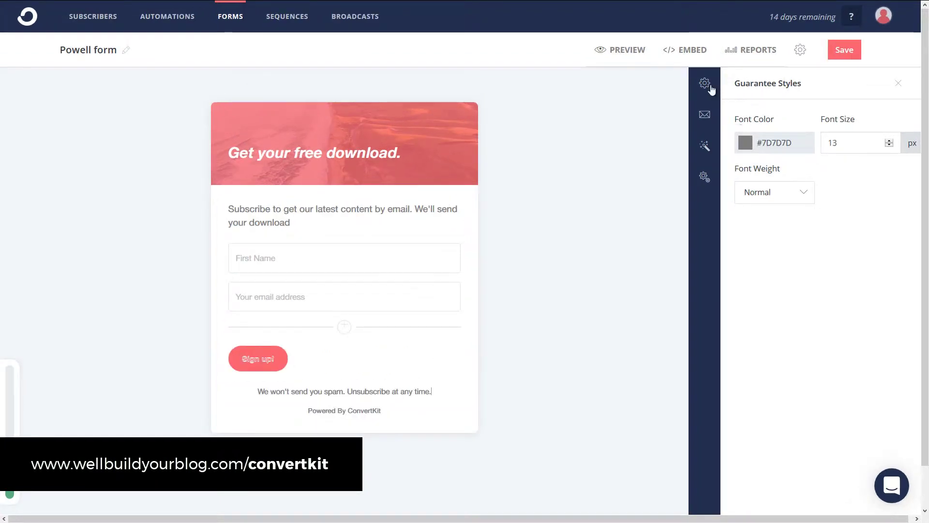
Step: From the form's Settings, go to Incentive Email and open its contents for editing
left_click(710, 87)
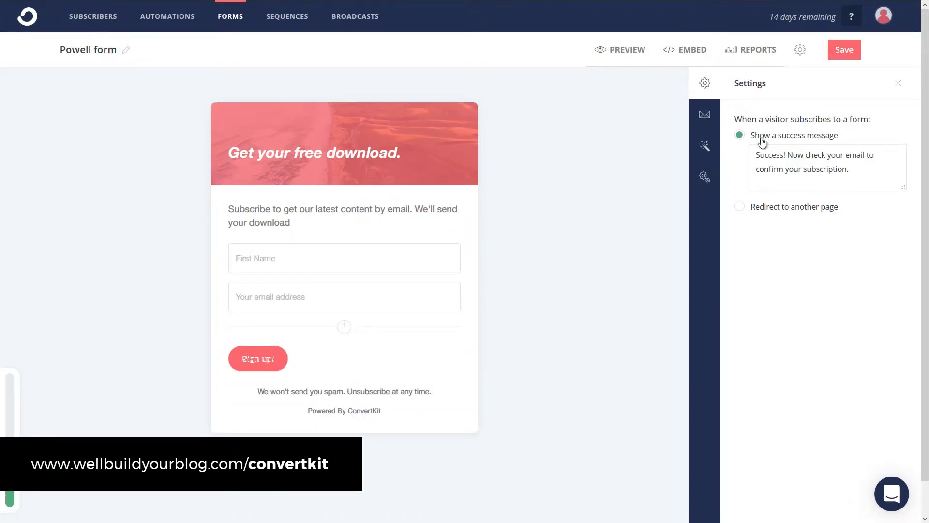
triple_click(782, 154)
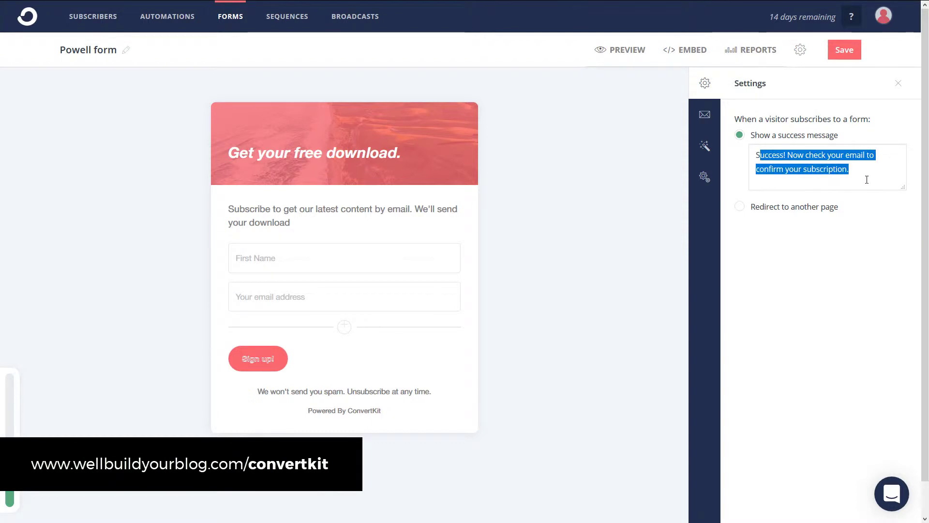
left_click(867, 166)
left_click(705, 116)
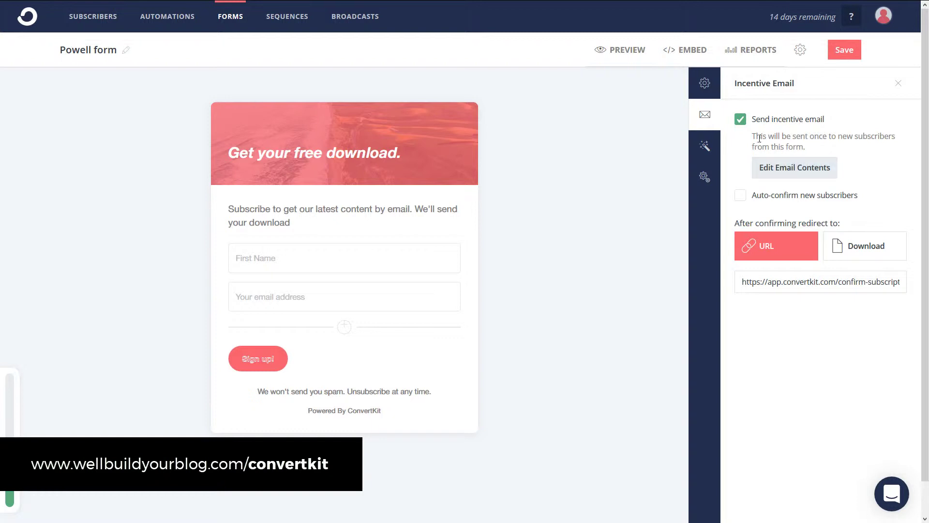
left_click(765, 169)
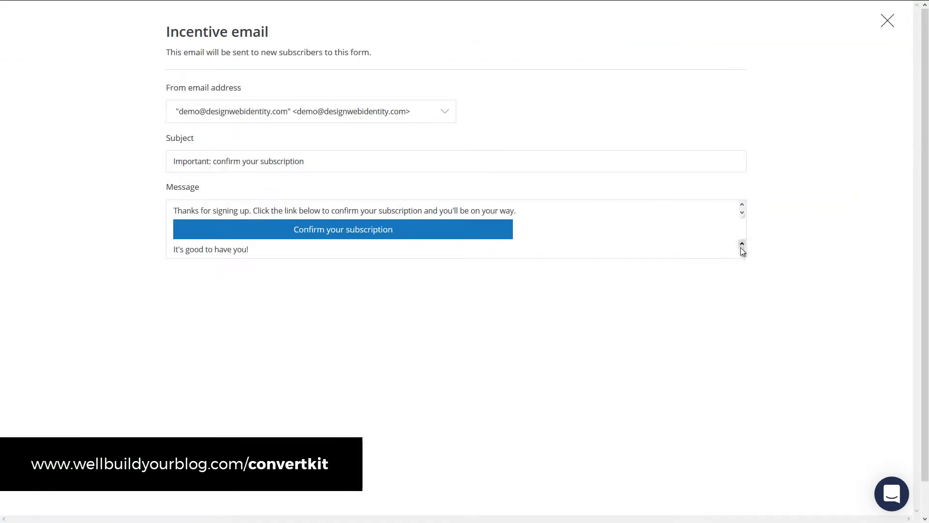
left_click(741, 212)
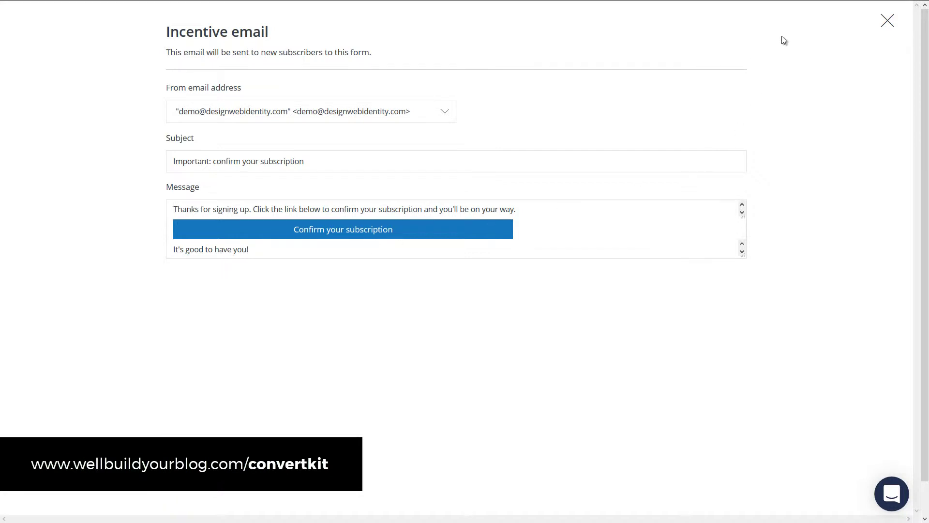
Step: Close the email editor and redirect confirmed subscribers to the default confirmation URL instead of a download
left_click(888, 23)
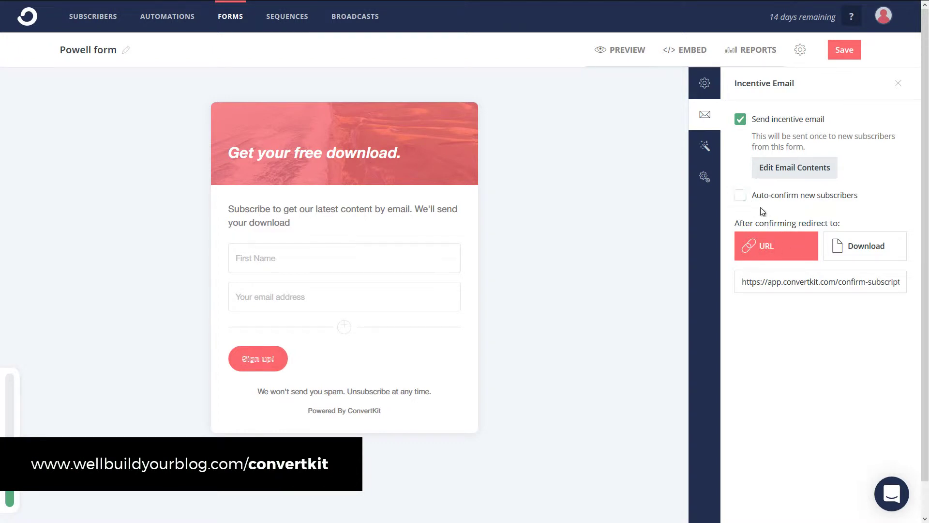
left_click_drag(743, 282, 911, 279)
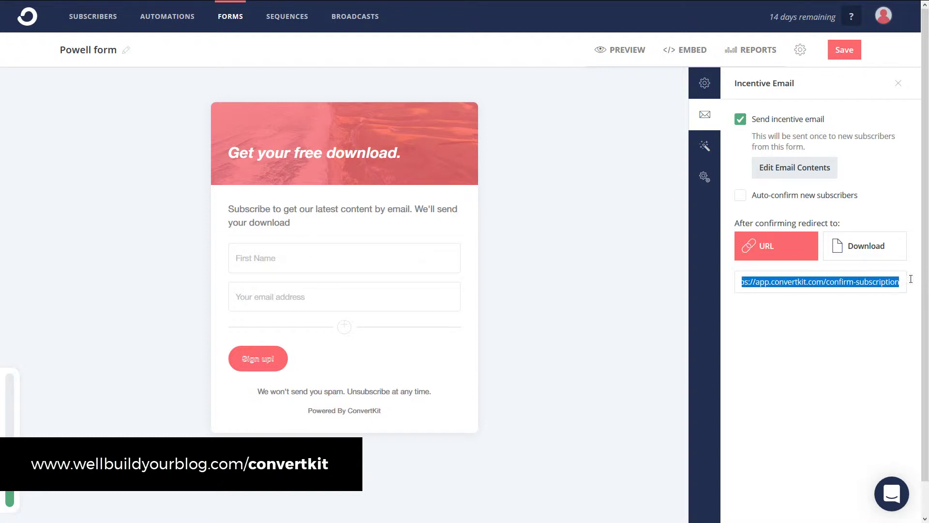
left_click(850, 247)
left_click(775, 282)
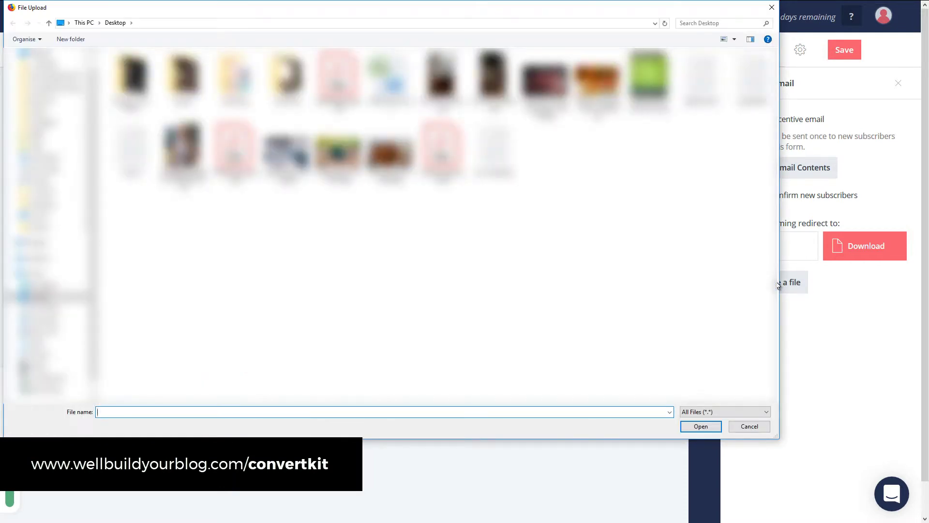
left_click(749, 426)
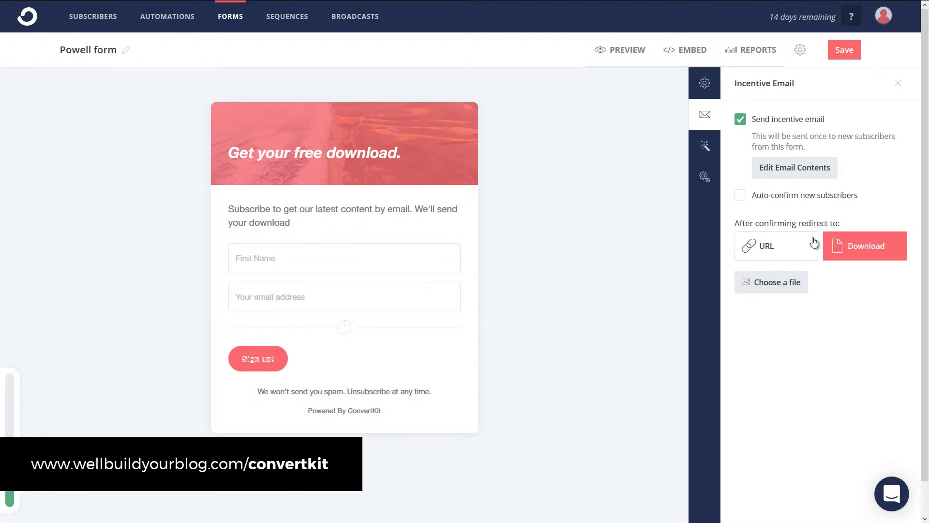
left_click(767, 250)
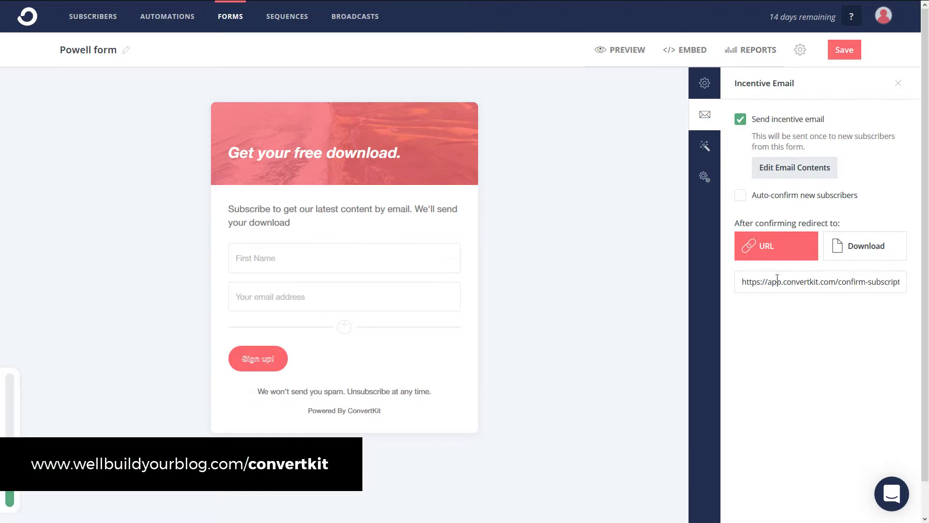
Step: Set the form header background to #433d63 and keep the body background white
left_click(705, 146)
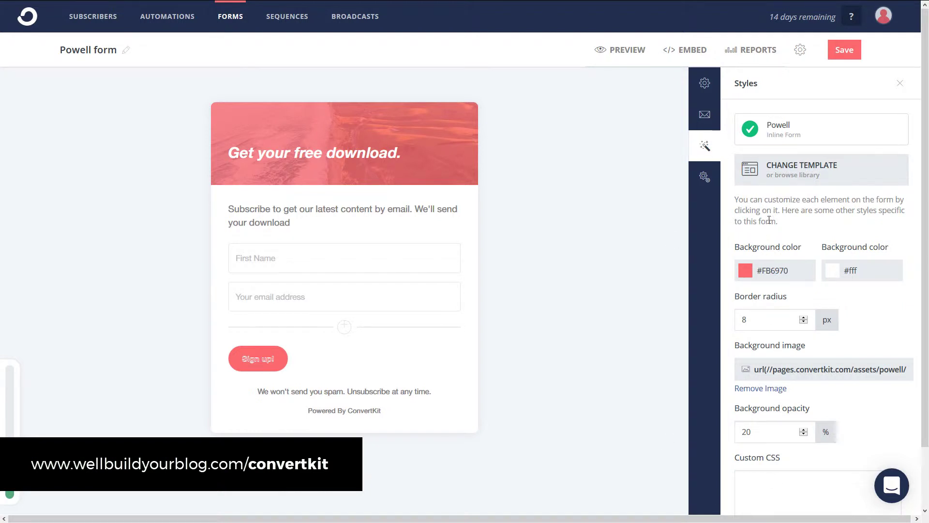
left_click(745, 271)
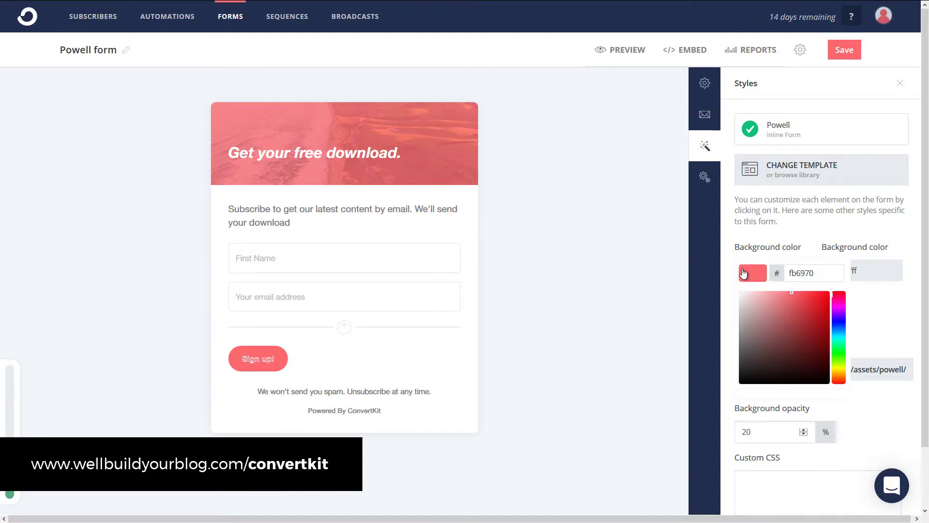
left_click(789, 313)
mouse_move(799, 321)
left_mouse_down()
mouse_move(831, 333)
mouse_move(805, 372)
mouse_move(775, 322)
mouse_move(768, 347)
mouse_move(757, 349)
left_mouse_up()
mouse_move(839, 340)
left_mouse_down()
mouse_move(836, 302)
mouse_move(797, 347)
mouse_move(774, 348)
left_mouse_up()
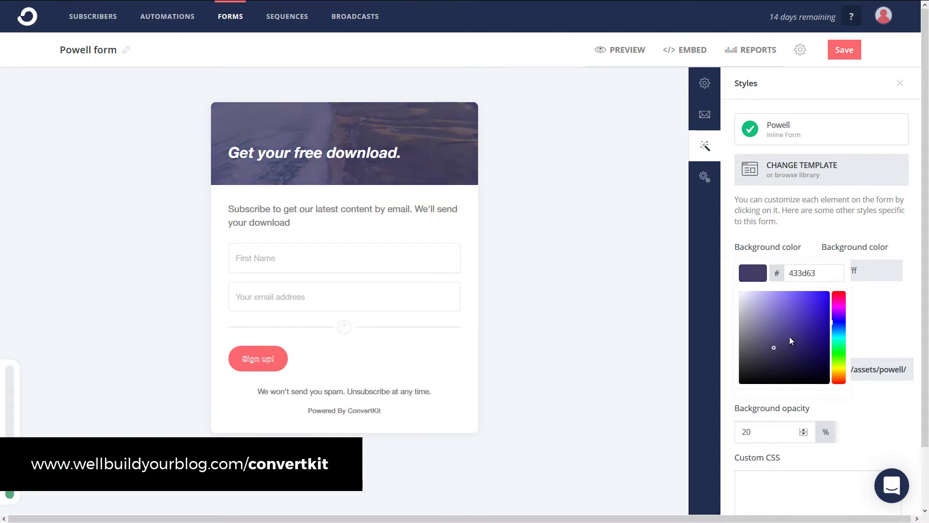
left_click(907, 322)
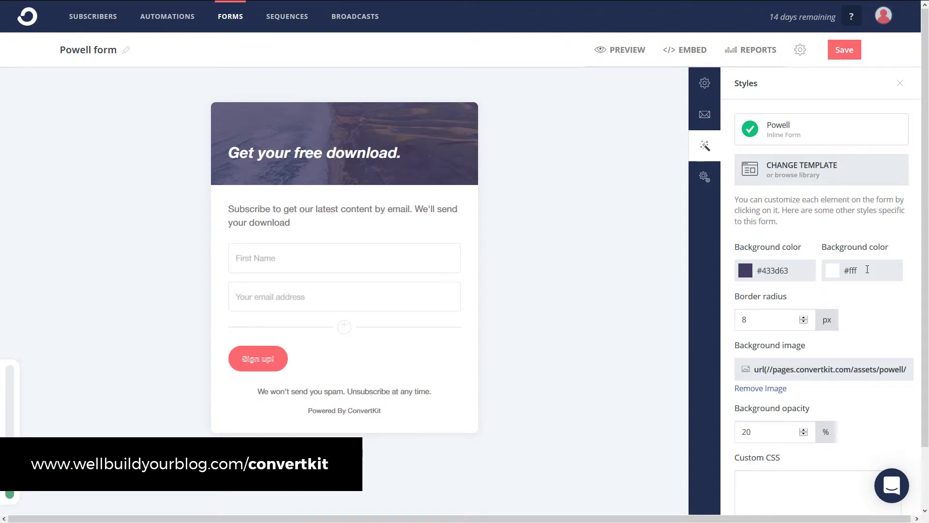
left_click(868, 269)
left_click_drag(843, 338, 786, 410)
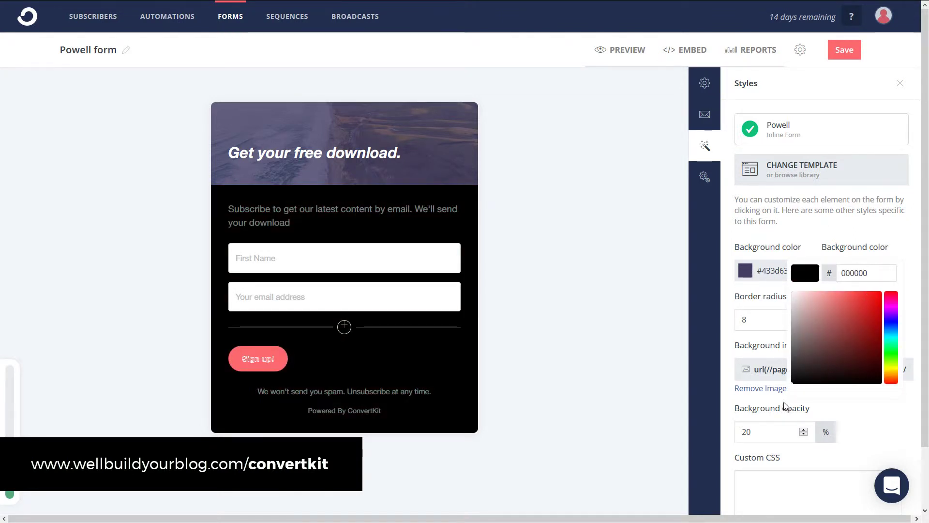
left_click_drag(820, 368, 778, 283)
left_click(860, 240)
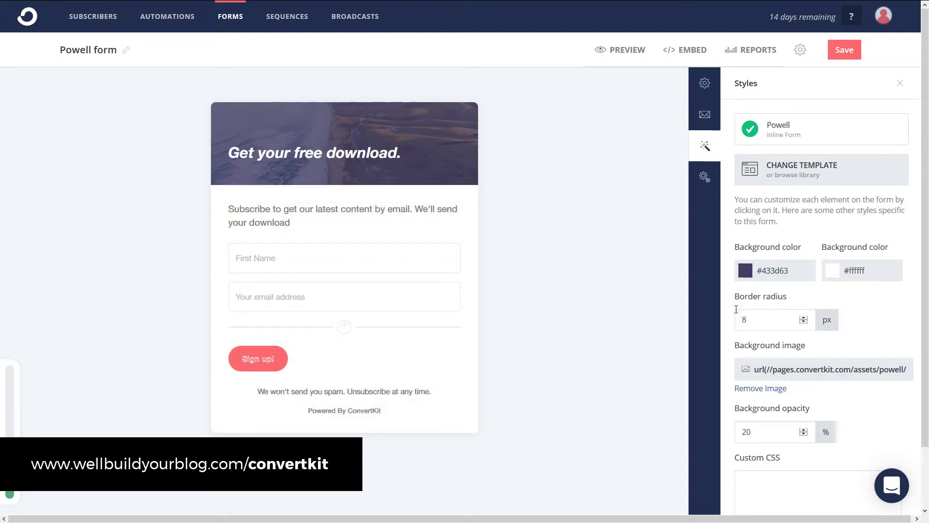
Step: Raise the border radius to 25 px and set the header image opacity to 53%
left_click(804, 317)
left_click(804, 317)
left_click(803, 317)
left_click(804, 318)
left_click(804, 317)
left_click(804, 317)
left_click(804, 318)
left_click(804, 434)
left_click(804, 435)
left_click(804, 435)
left_click(804, 435)
left_click(804, 435)
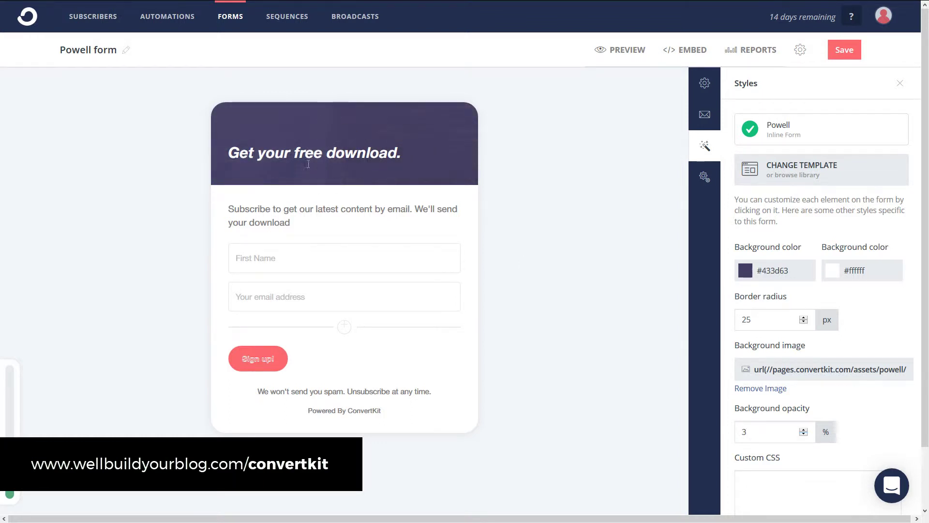
left_click(804, 429)
left_click(804, 429)
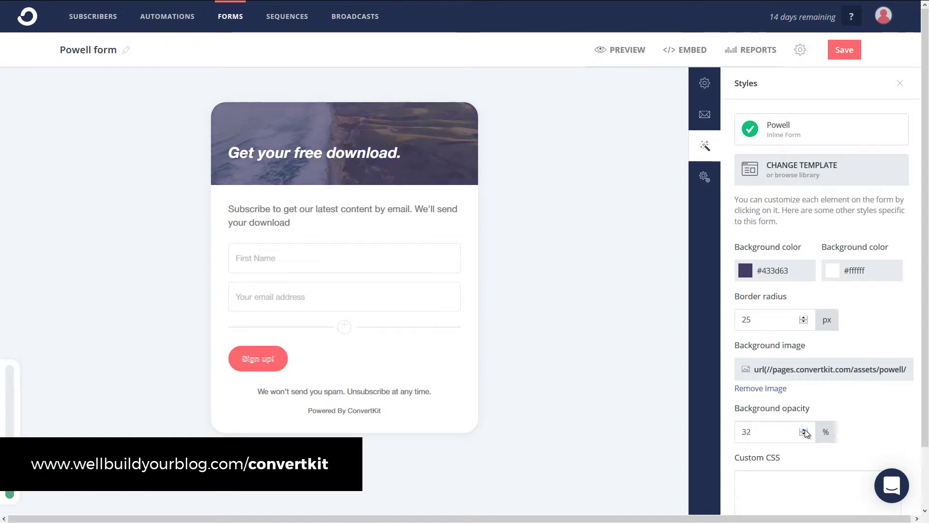
left_click(803, 429)
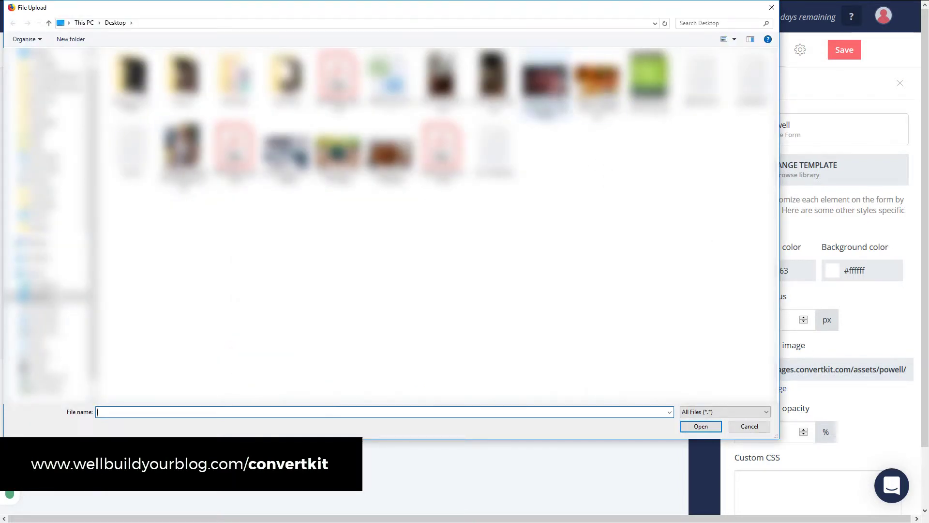
Step: Upload beef-beef-chuck-beef-steak-1539684.jpg as the header background image
left_click(544, 80)
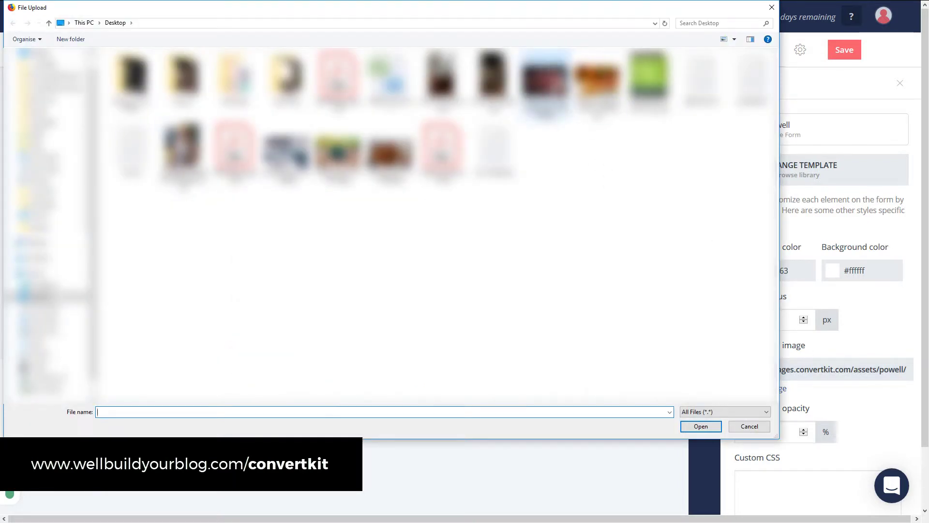
left_click(700, 426)
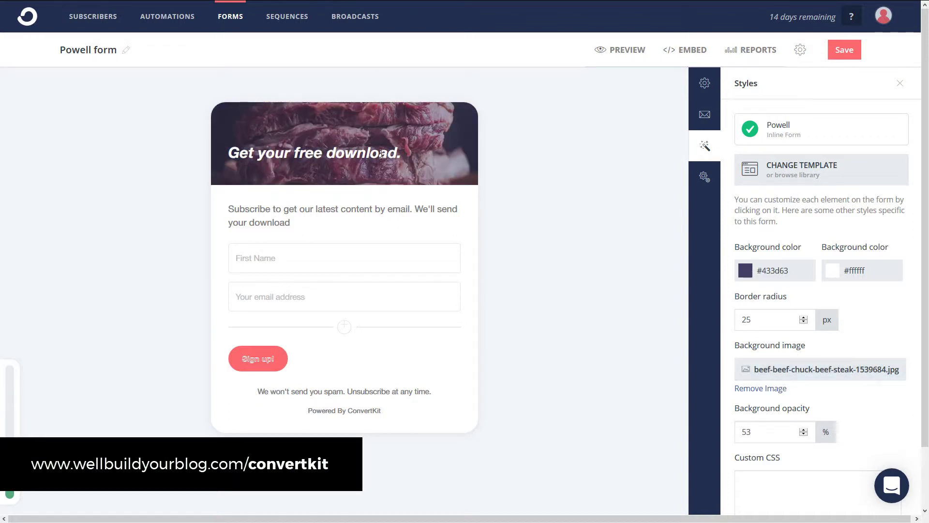
scroll(810, 379, "down", 2)
scroll(809, 434, "up", 2)
Step: In Advanced Settings, show custom content to returning subscribers
left_click(705, 177)
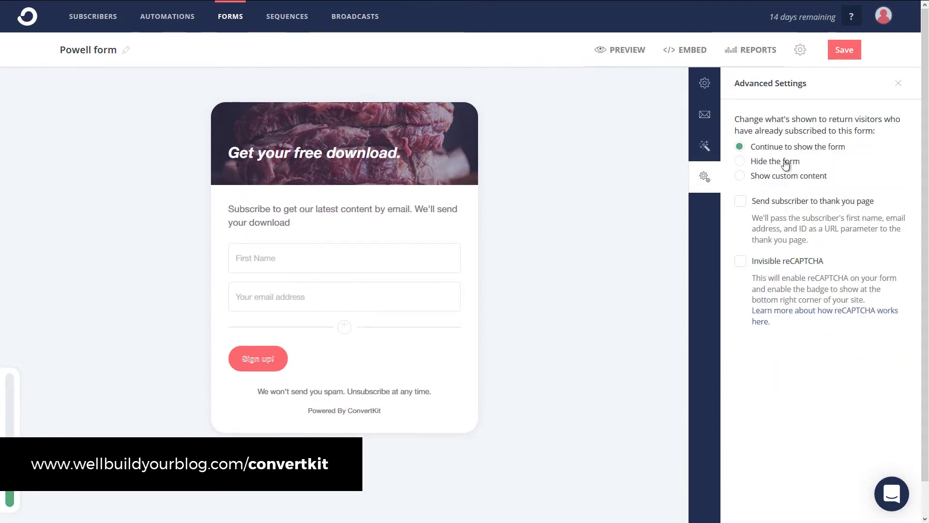
left_click_drag(749, 119, 856, 131)
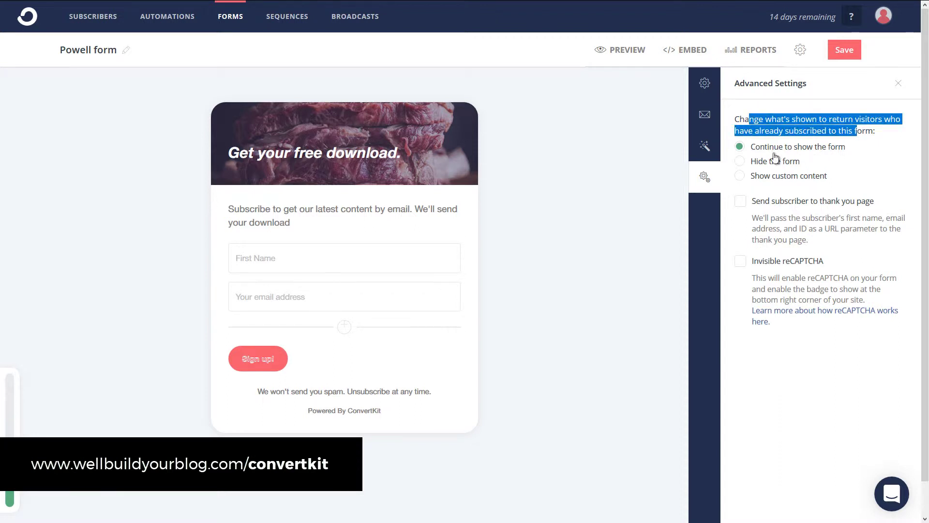
left_click(740, 162)
left_click(740, 175)
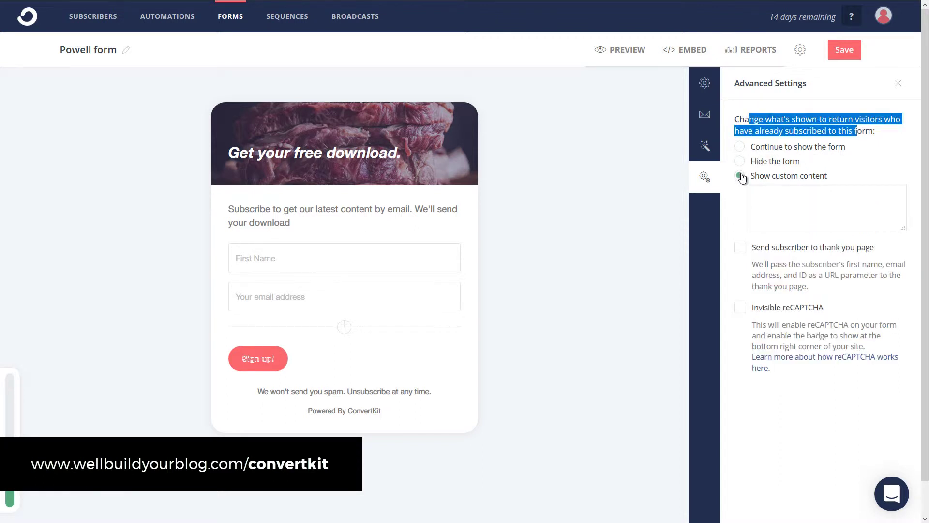
left_click(782, 197)
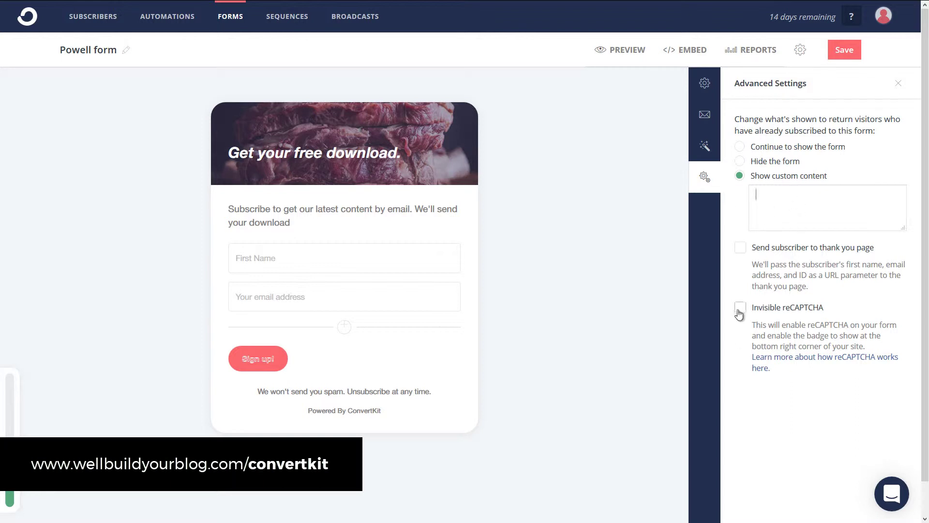
Step: Turn on Invisible reCAPTCHA and send new subscribers to a thank-you page
left_click_drag(784, 309, 828, 313)
left_click(824, 331)
left_click_drag(756, 309, 798, 313)
left_click(740, 313)
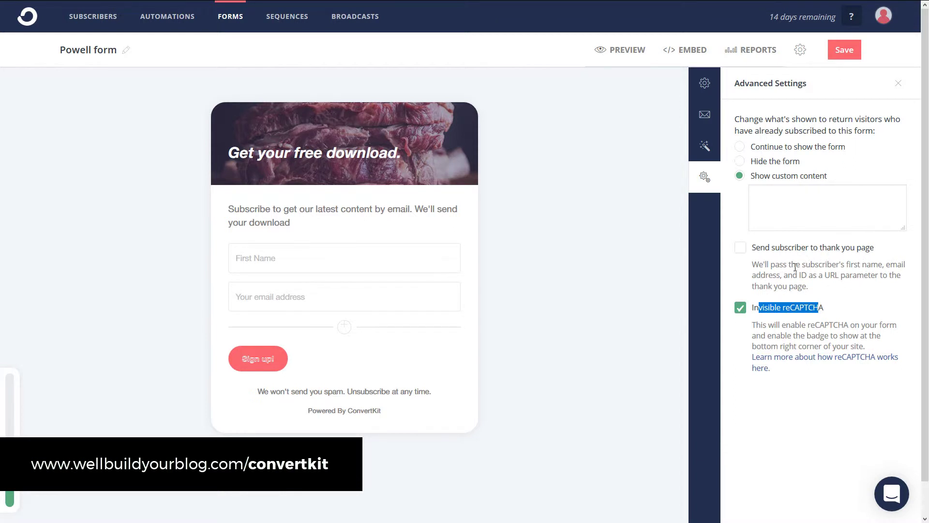
left_click(741, 247)
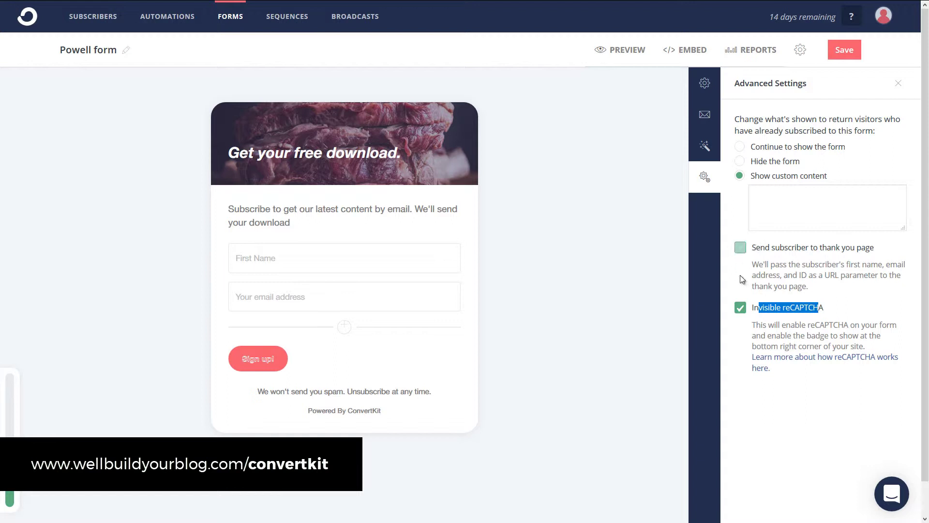
Step: Untick 'Send subscriber to thank you page', save the form, and preview the steak-header design
left_click(742, 248)
left_click(706, 115)
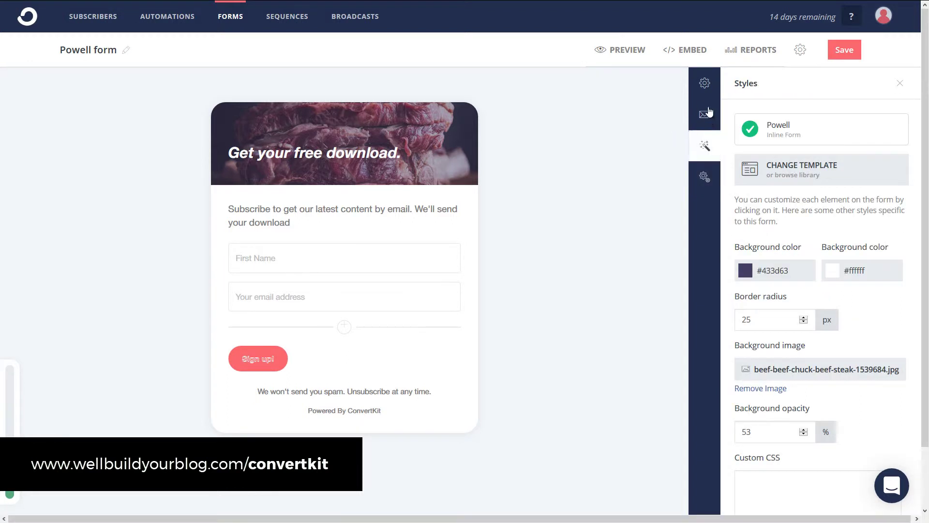
left_click(709, 95)
left_click(706, 114)
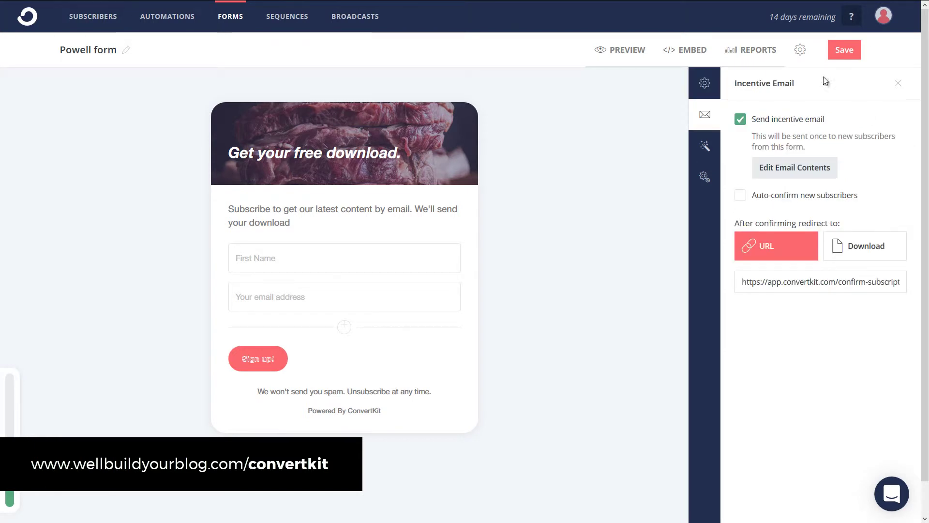
left_click(851, 54)
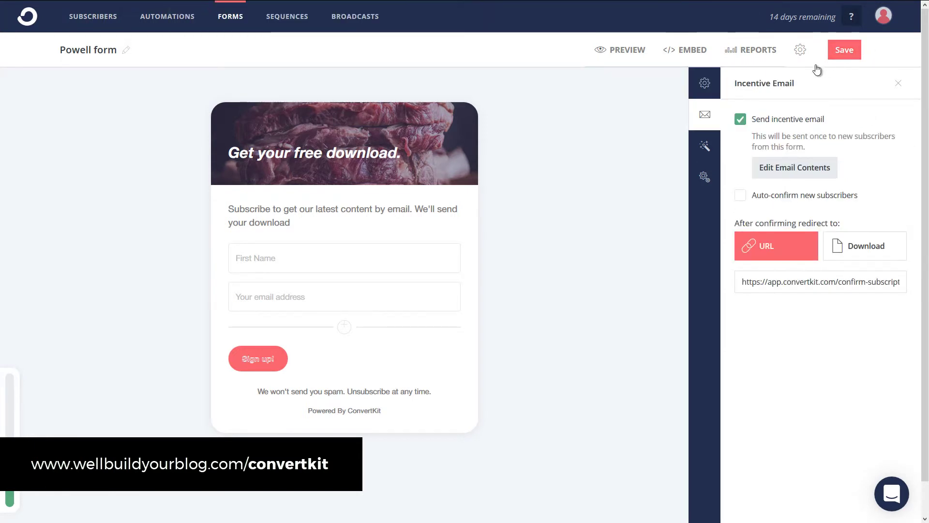
left_click(614, 50)
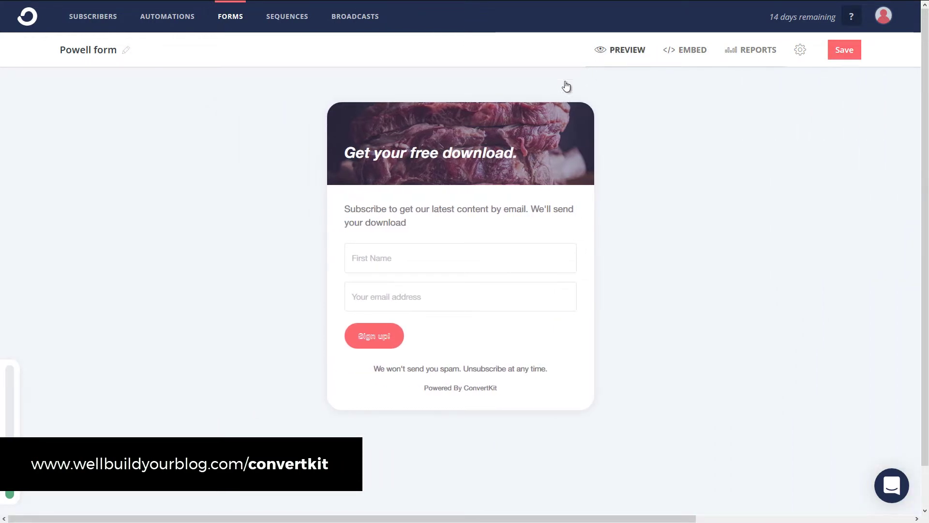
Step: Review the form's HTML, Share link and WordPress shortcode embed options
left_click(694, 50)
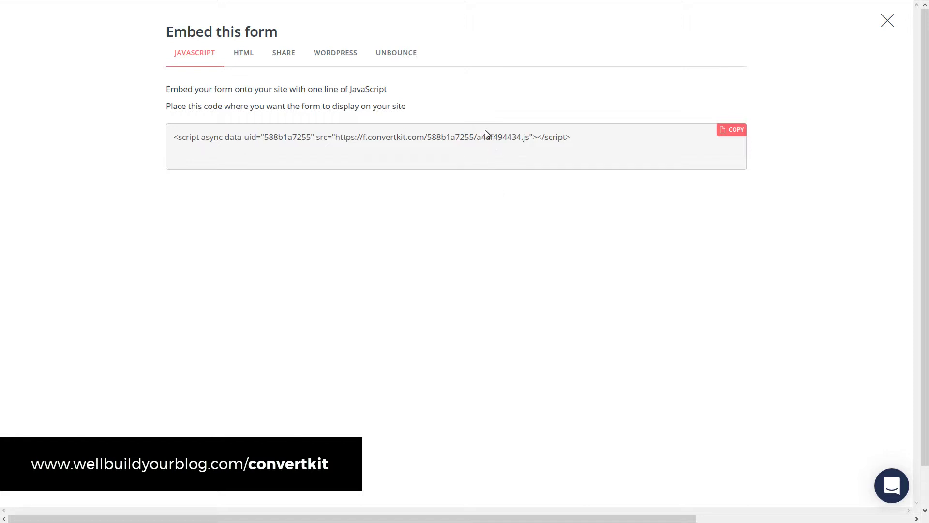
left_click(243, 55)
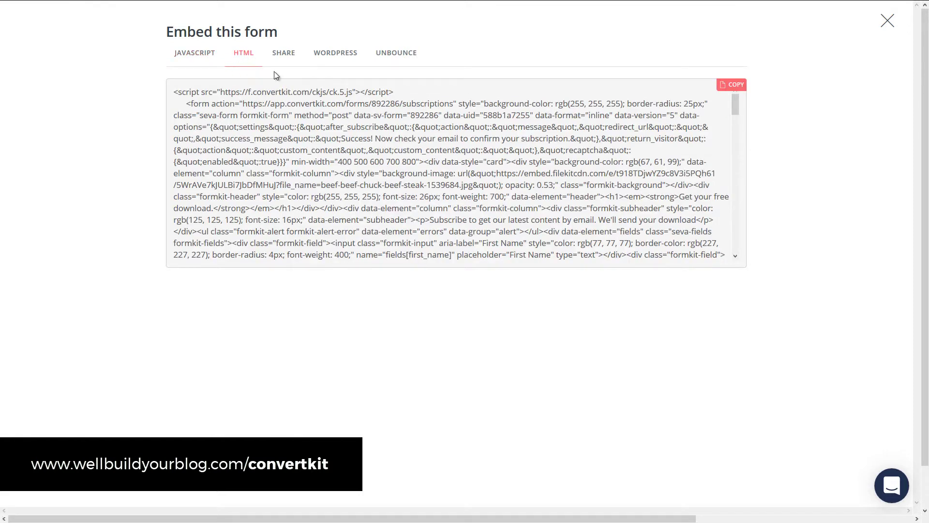
left_click(288, 56)
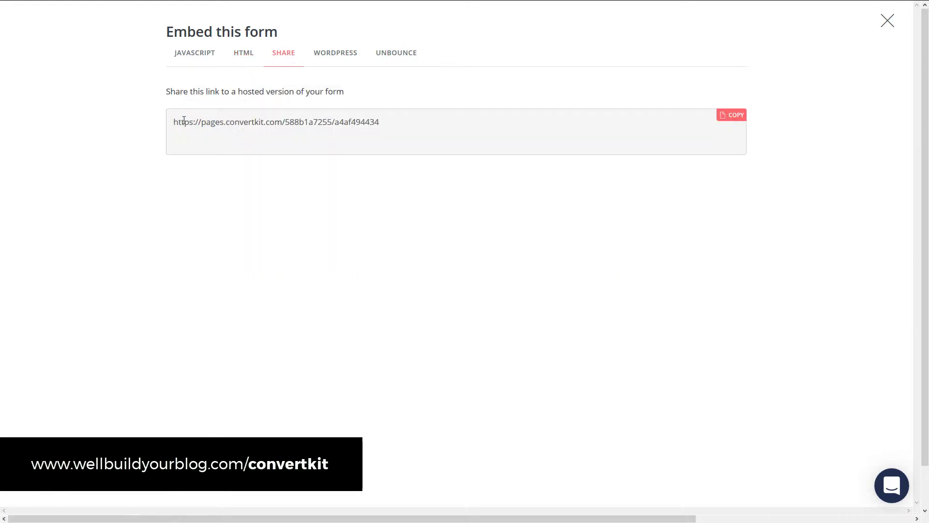
left_click(344, 54)
left_click_drag(272, 152, 272, 152)
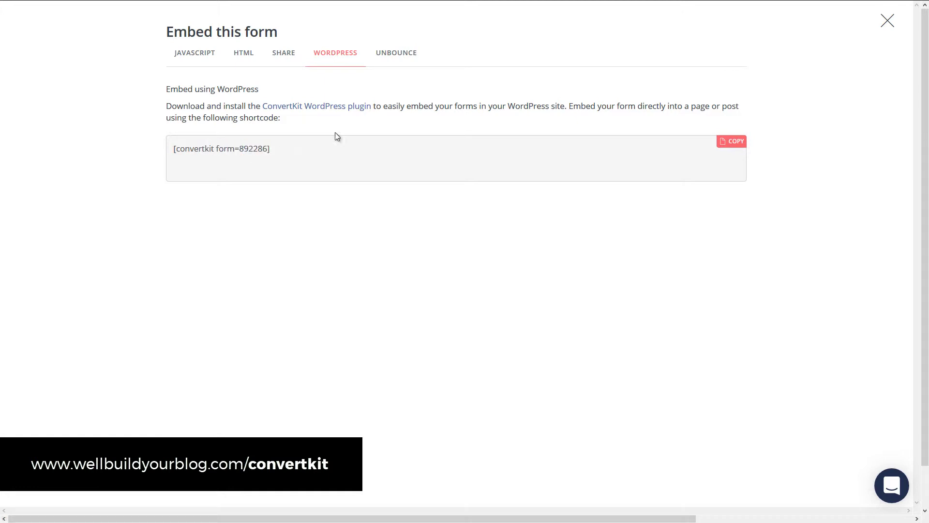
Step: Copy the form's one-line JavaScript embed script
left_click(194, 62)
left_click_drag(571, 138, 197, 133)
right_click(197, 135)
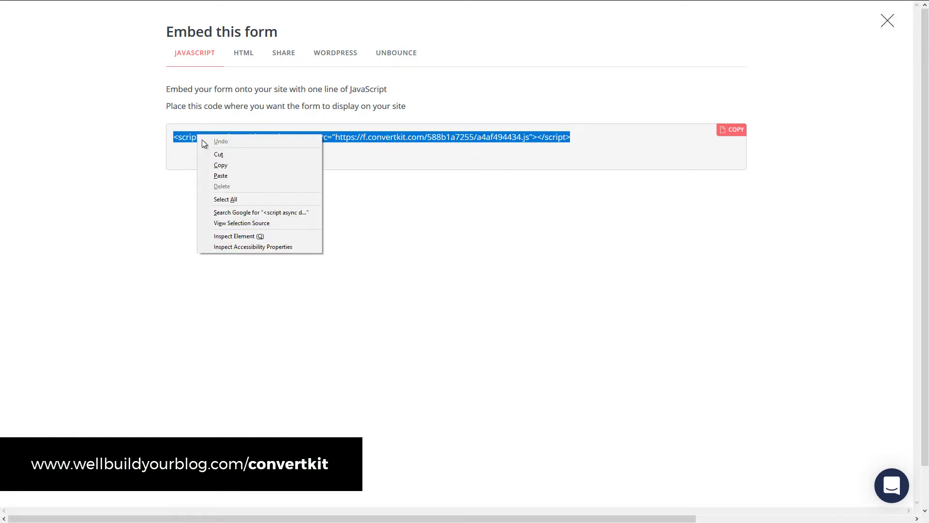
left_click(222, 161)
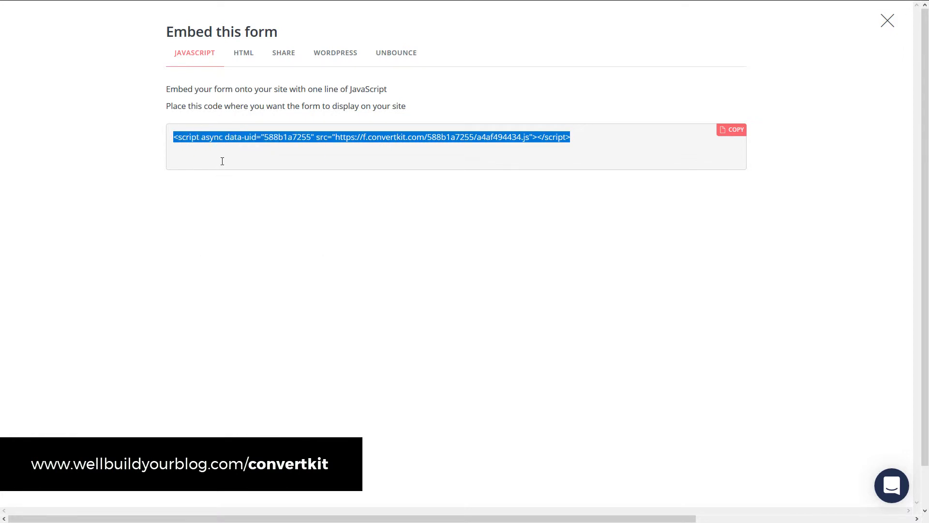
Step: Switch to the WordPress blog and open Widgets from the site-name admin bar menu
key("ctrl+Tab")
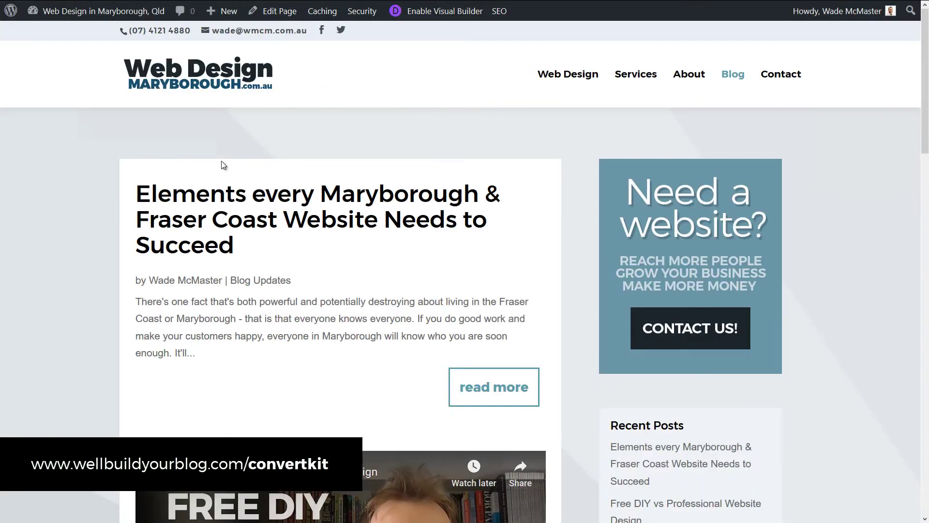
scroll(411, 160, "down", 4)
scroll(415, 191, "up", 4)
mouse_move(88, 18)
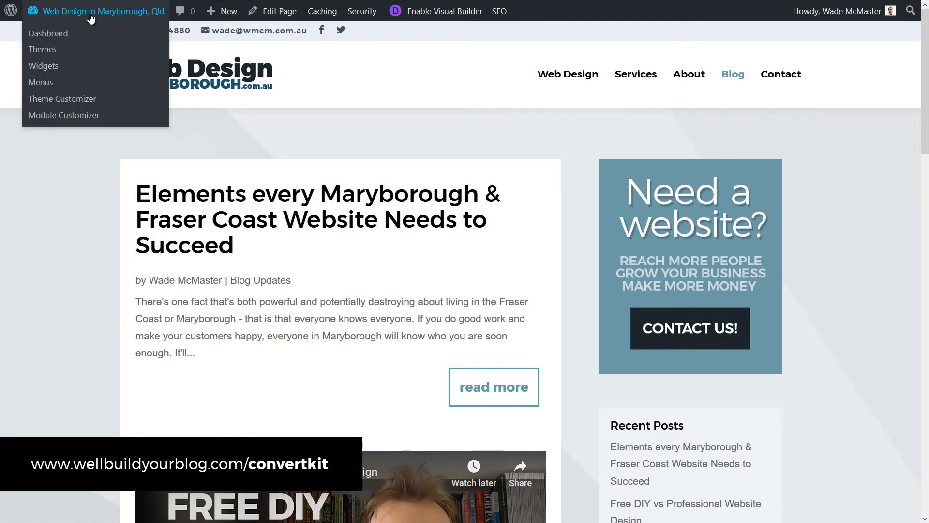
left_click(47, 72)
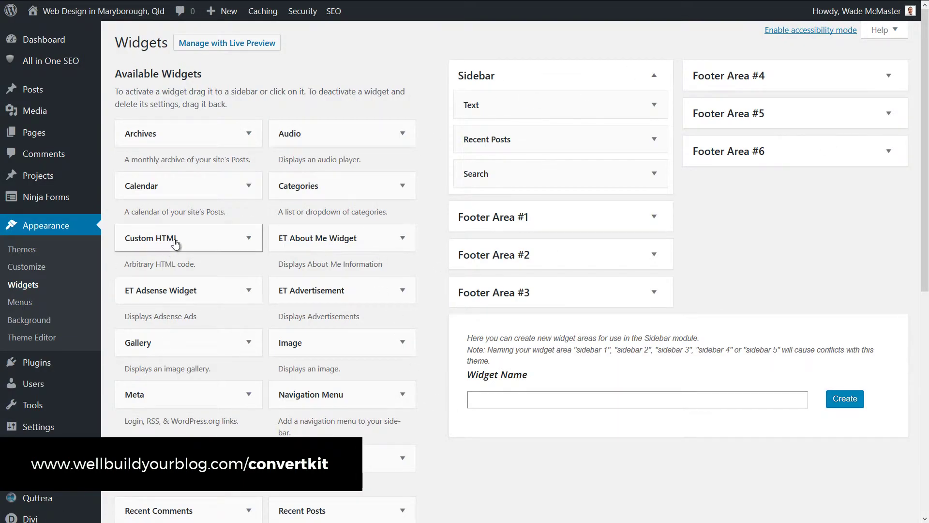
Step: Add a Custom HTML widget to the Sidebar with the pasted ConvertKit script and save it
left_click_drag(175, 244, 512, 123)
key("ctrl+v")
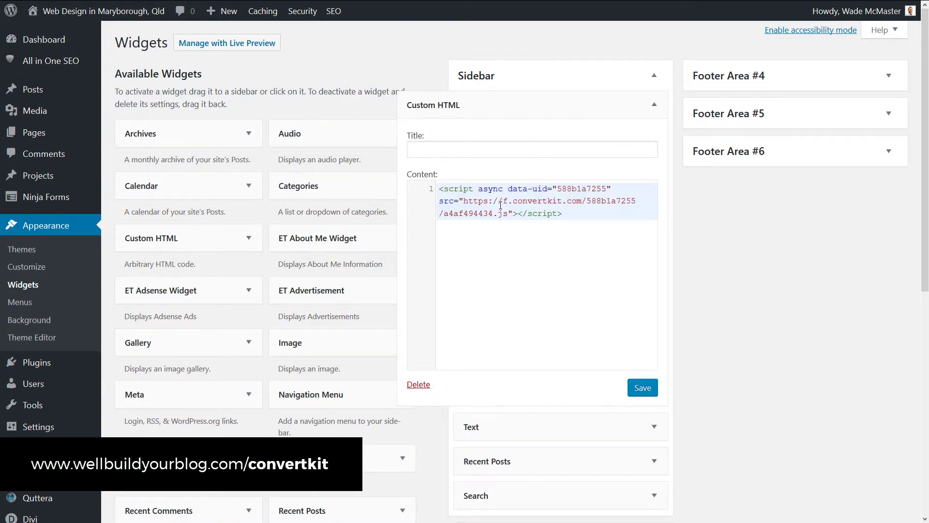
left_click(645, 388)
Step: Reload the blog front page to check the sidebar sign-up form
key("ctrl+Tab")
key("F5")
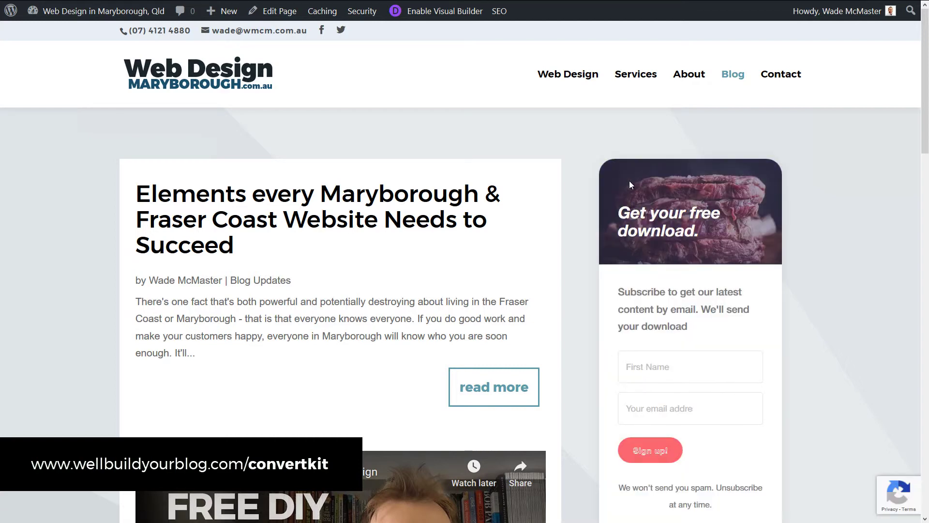
scroll(626, 194, "down", 4)
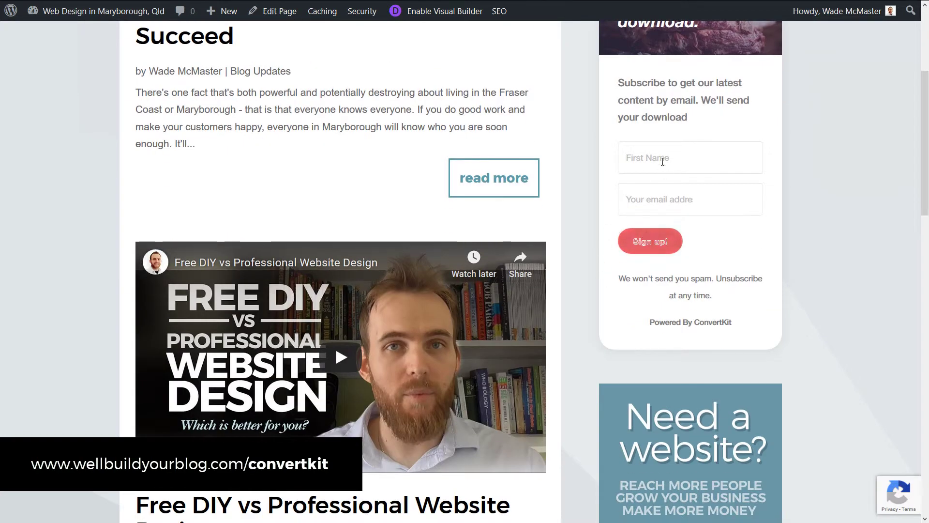
Step: Open the latest blog post in the WordPress editor
scroll(661, 177, "up", 4)
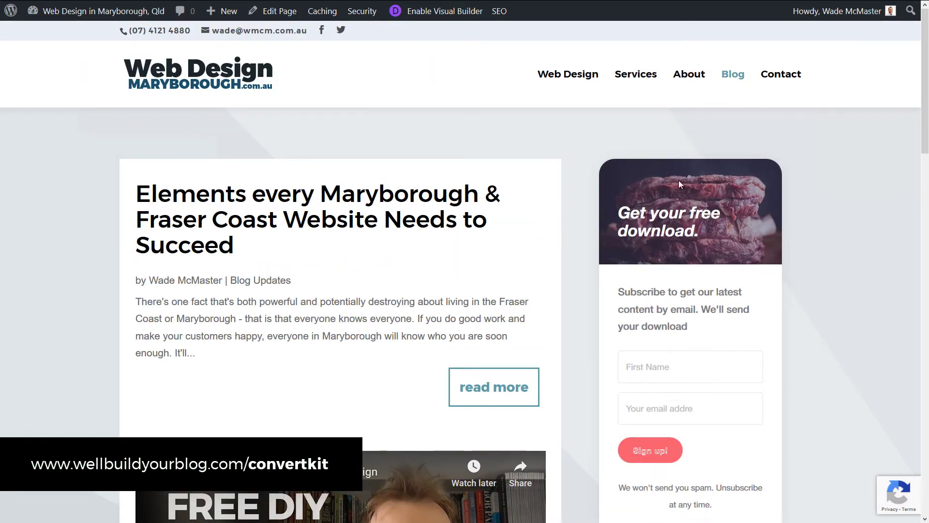
scroll(699, 407, "down", 3)
scroll(706, 344, "up", 1)
scroll(706, 345, "up", 2)
left_click(266, 196)
scroll(323, 241, "down", 5)
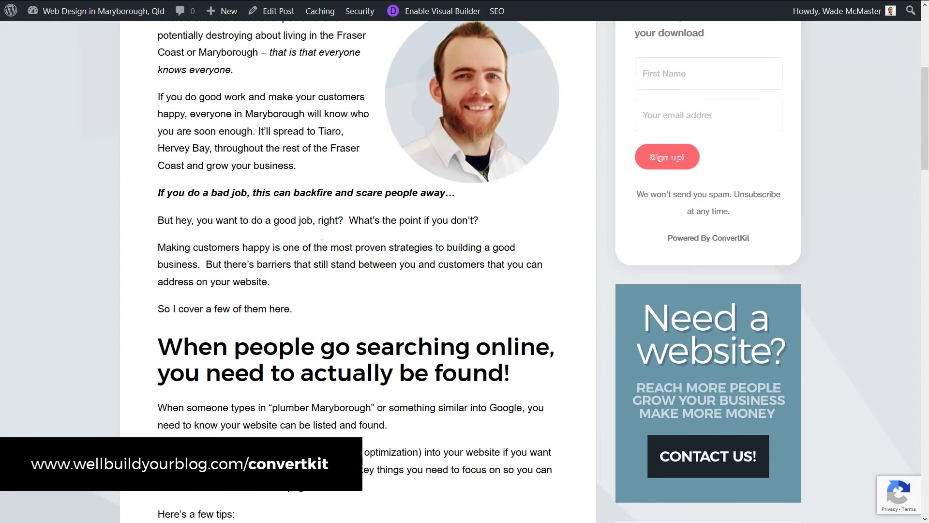
left_click(271, 10)
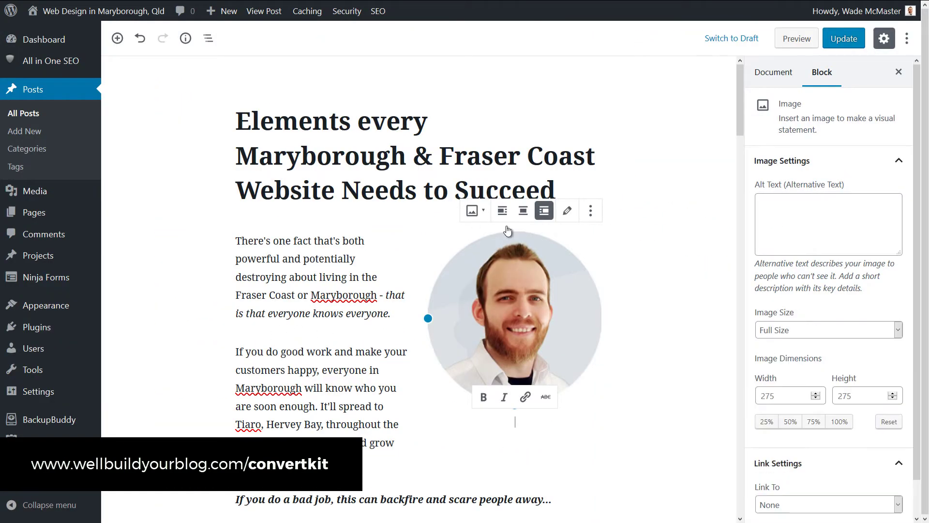
Step: Insert a Custom HTML block with the ConvertKit script above the first subheading and update
scroll(587, 225, "down", 9)
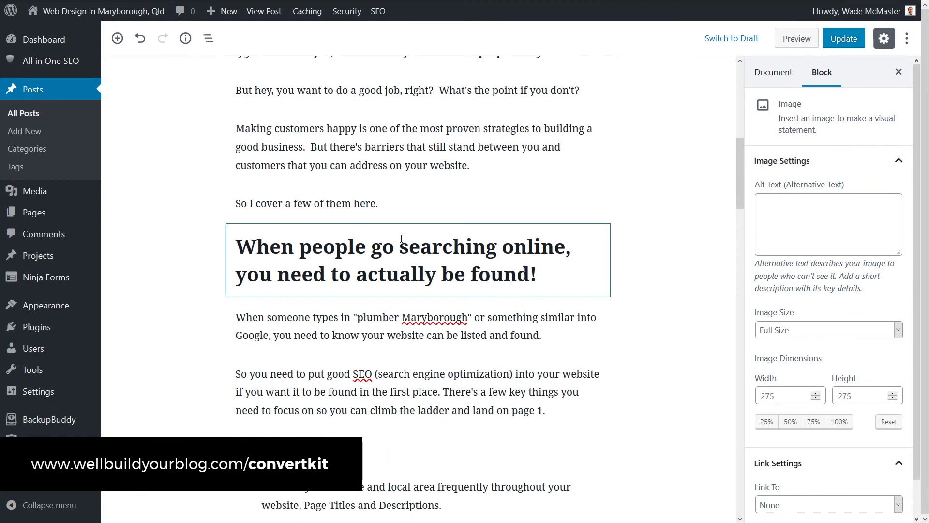
left_click(418, 223)
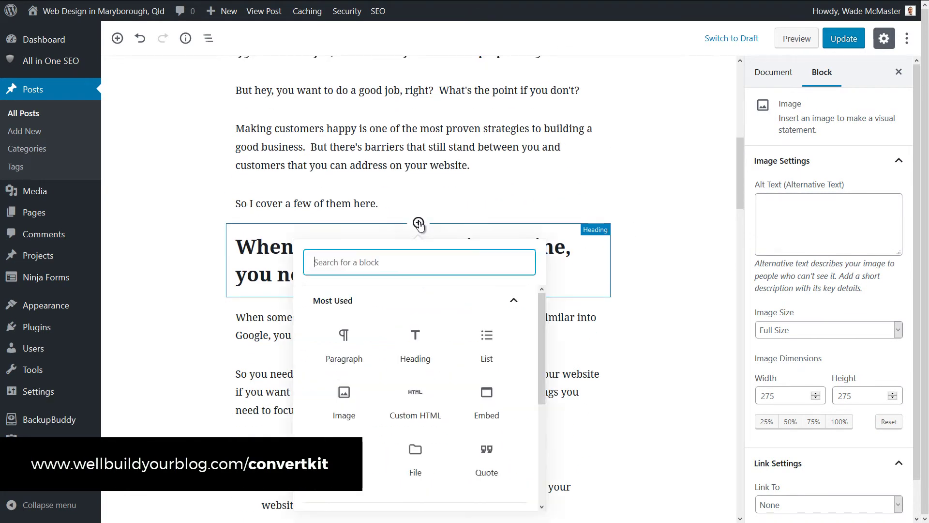
left_click(415, 399)
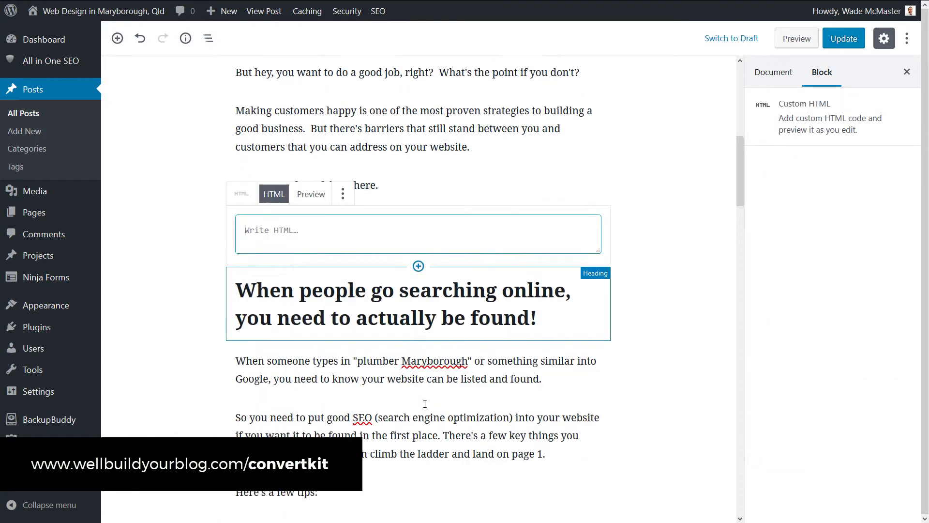
key("ctrl+v")
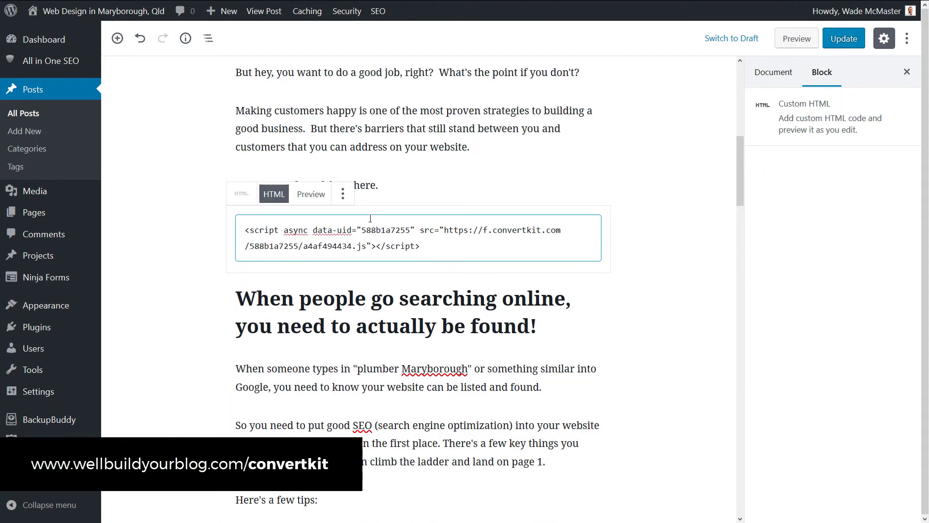
left_click(665, 233)
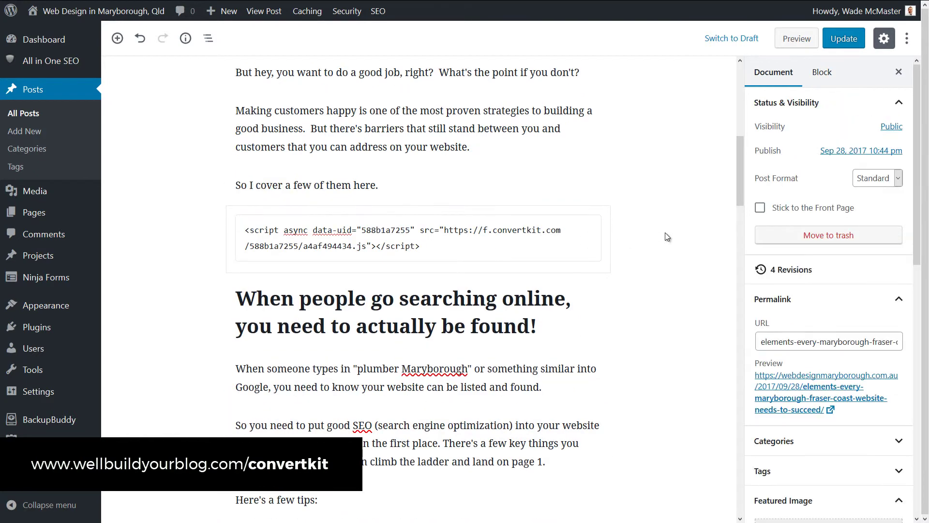
left_click(836, 44)
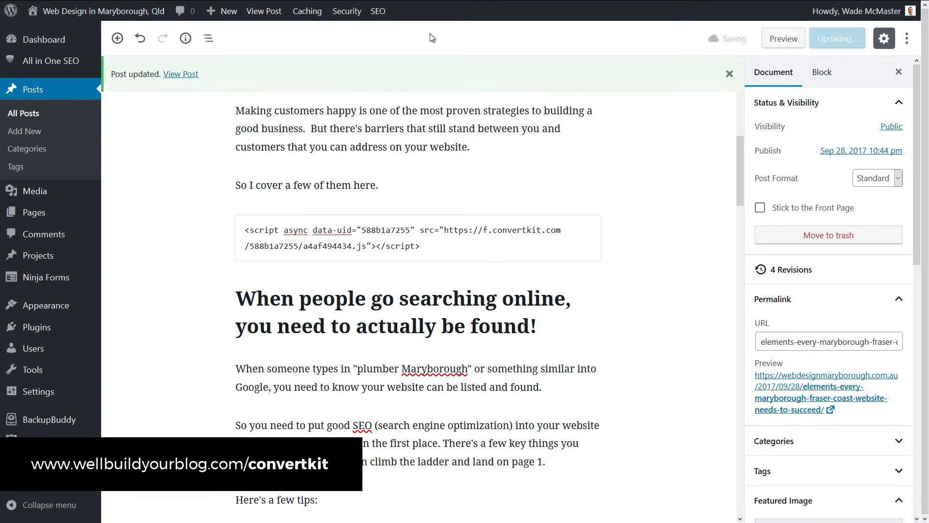
Step: View the updated post and scroll to confirm the sign-up form follows the intro paragraphs
left_click(279, 16)
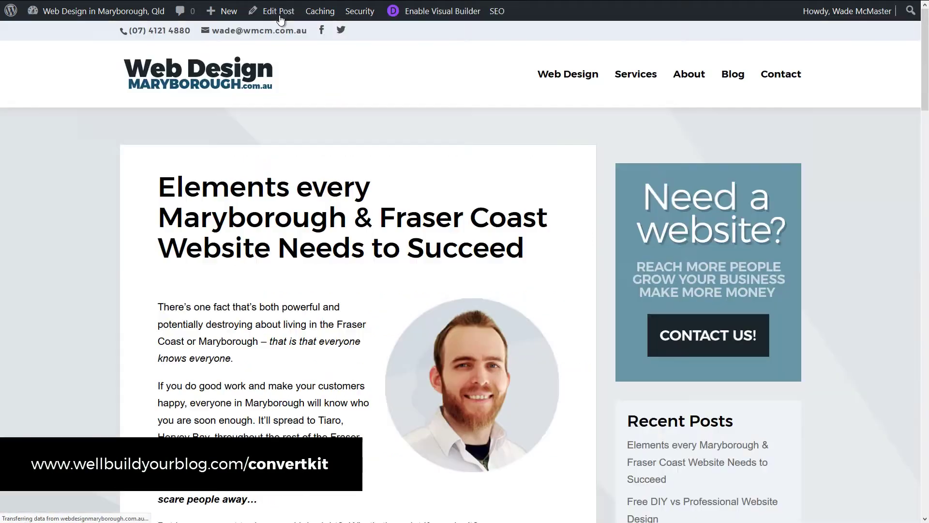
scroll(339, 174, "down", 7)
scroll(339, 174, "down", 6)
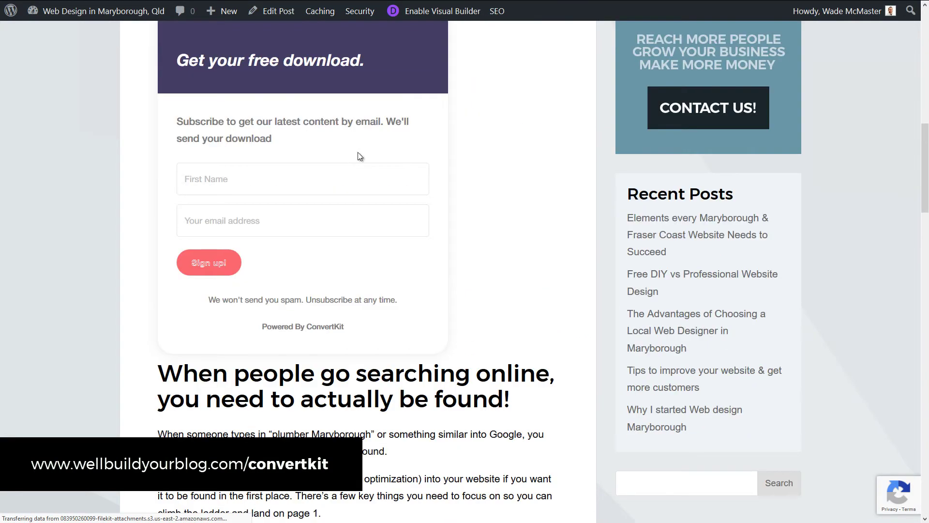
scroll(298, 252, "up", 6)
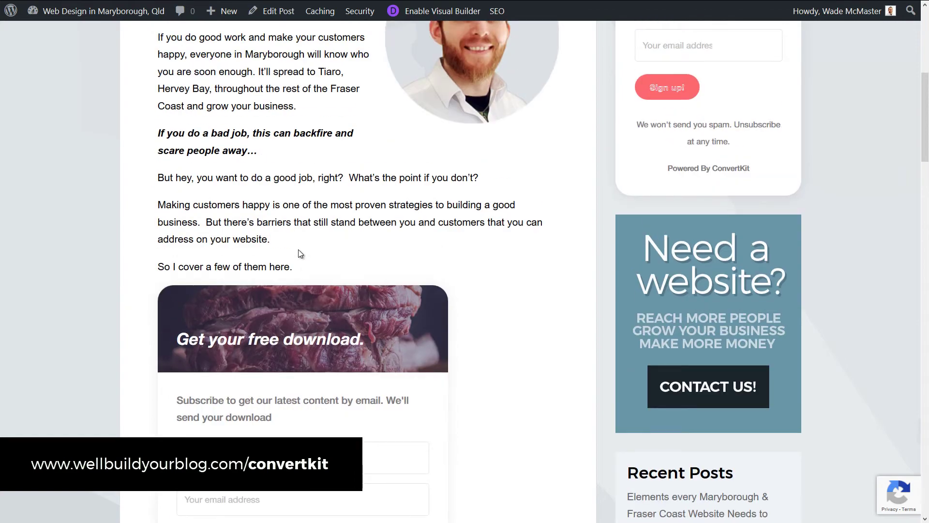
scroll(326, 268, "up", 5)
scroll(334, 270, "down", 3)
scroll(338, 271, "down", 5)
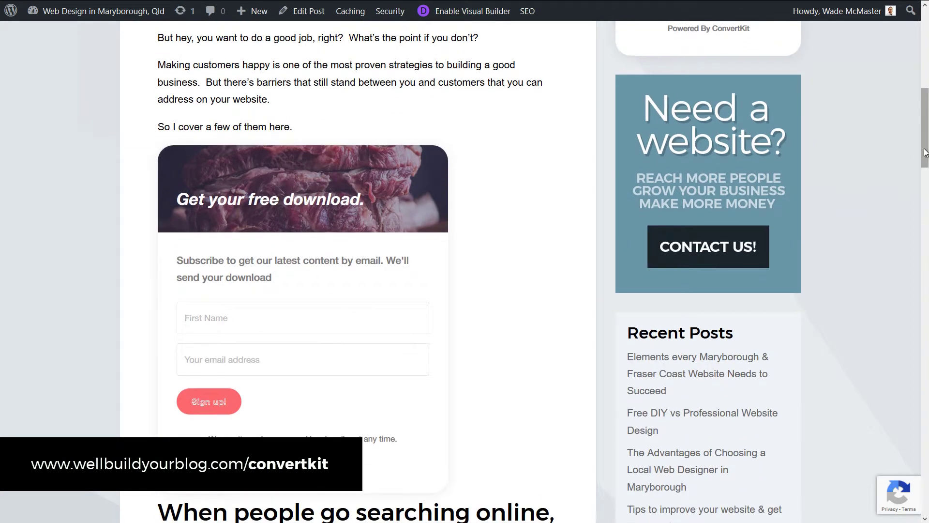
left_click_drag(926, 158, 927, 57)
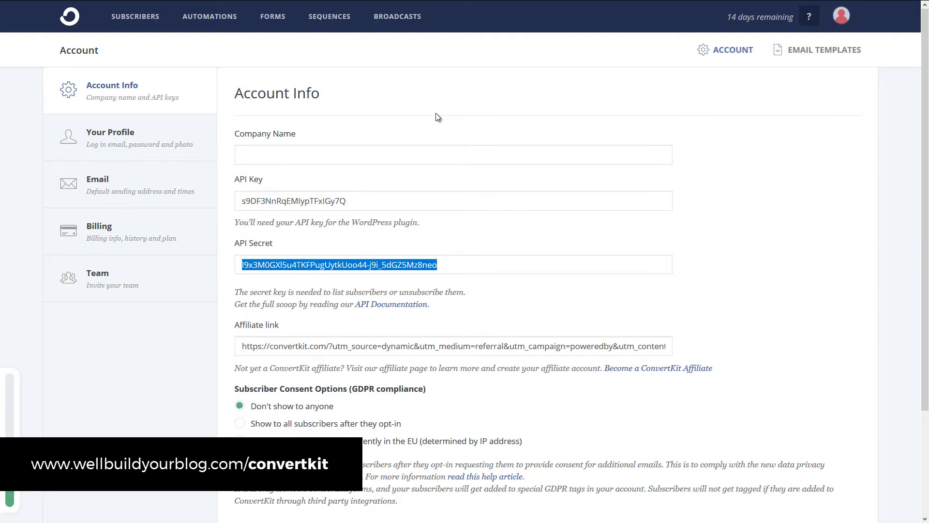
Step: Go via the Subscribers overview to the empty All Broadcasts page
left_click(121, 16)
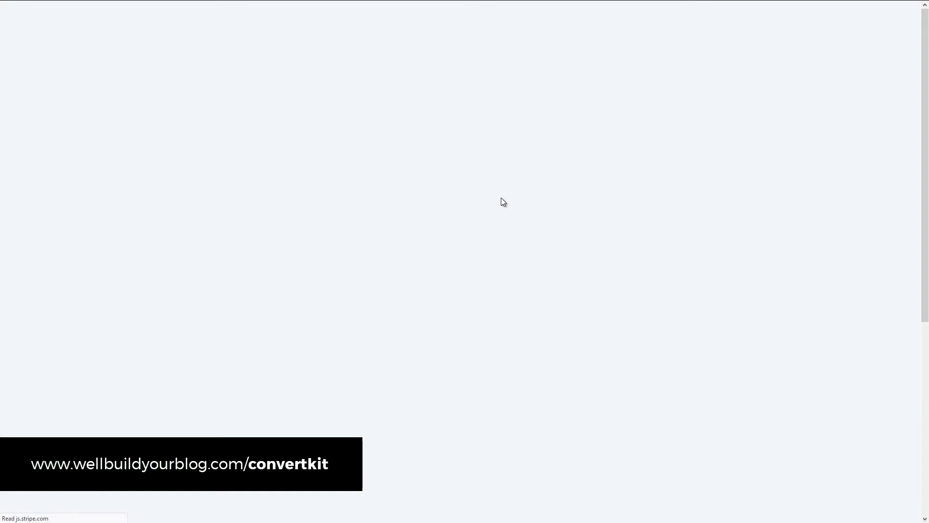
scroll(363, 209, "down", 3)
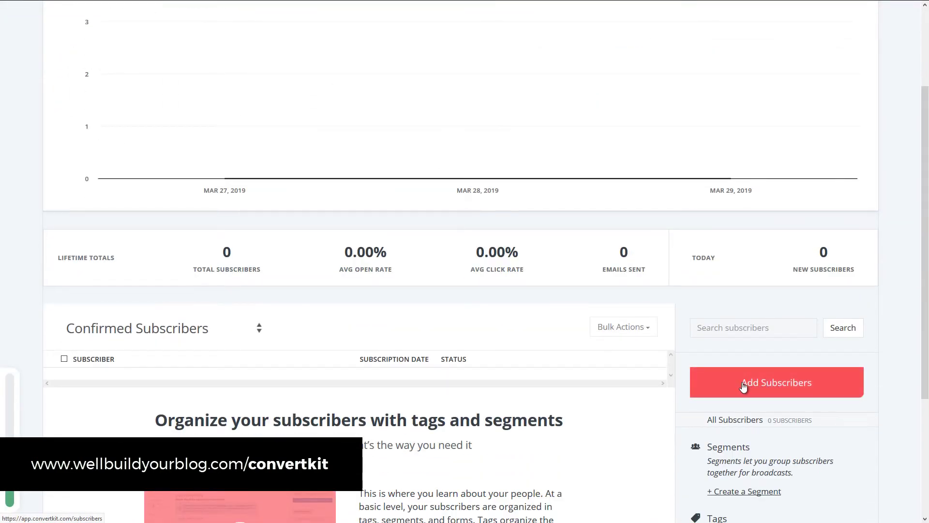
scroll(671, 385, "up", 3)
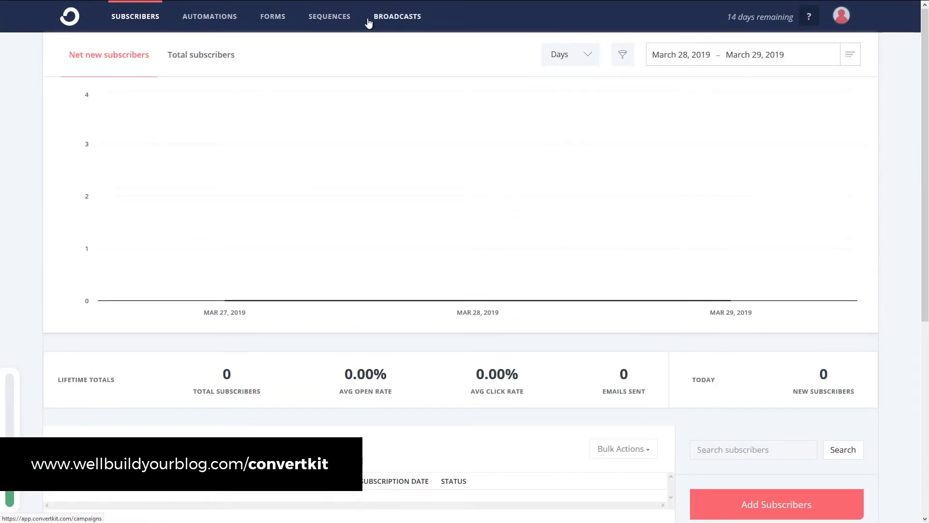
left_click(396, 18)
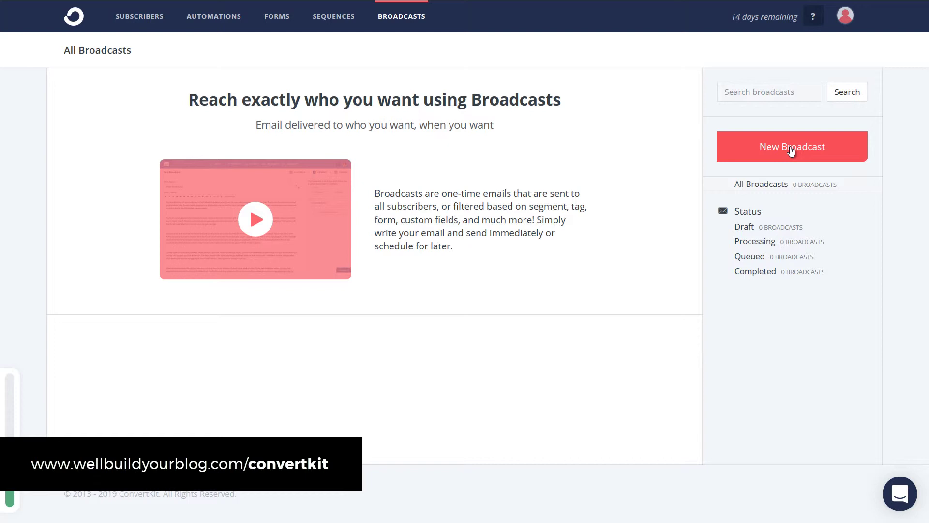
Step: Click New Broadcast to begin a draft at its recipients stage
left_click(792, 150)
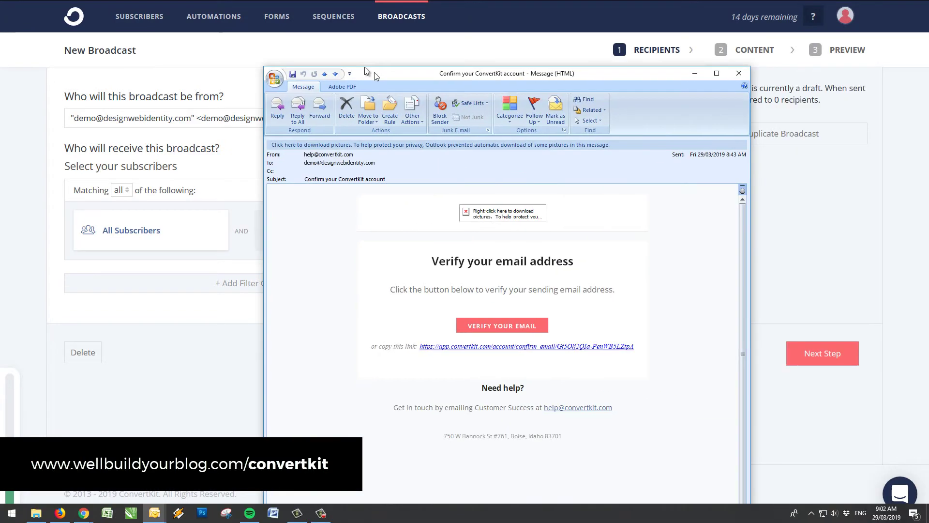
Step: Verify the sender address from the ConvertKit confirmation email in Outlook, then close it
left_click_drag(365, 67, 261, 22)
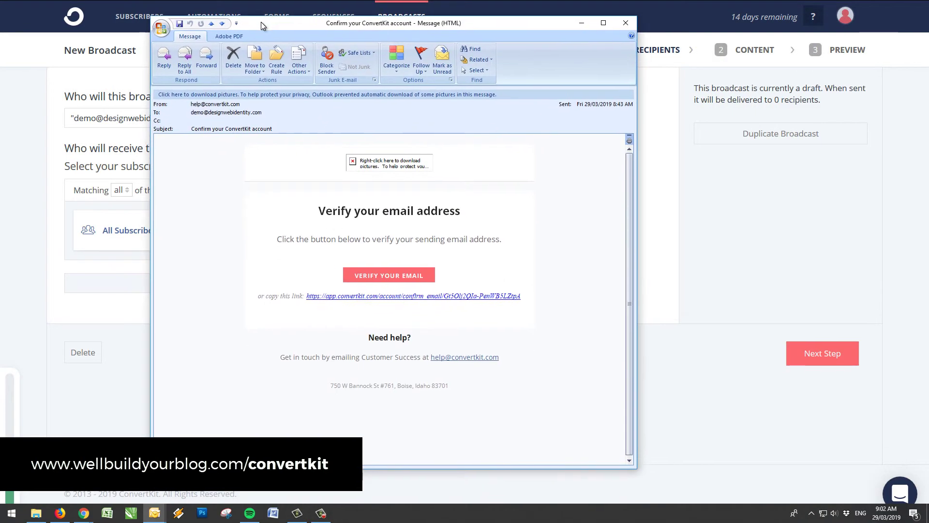
left_click(359, 275)
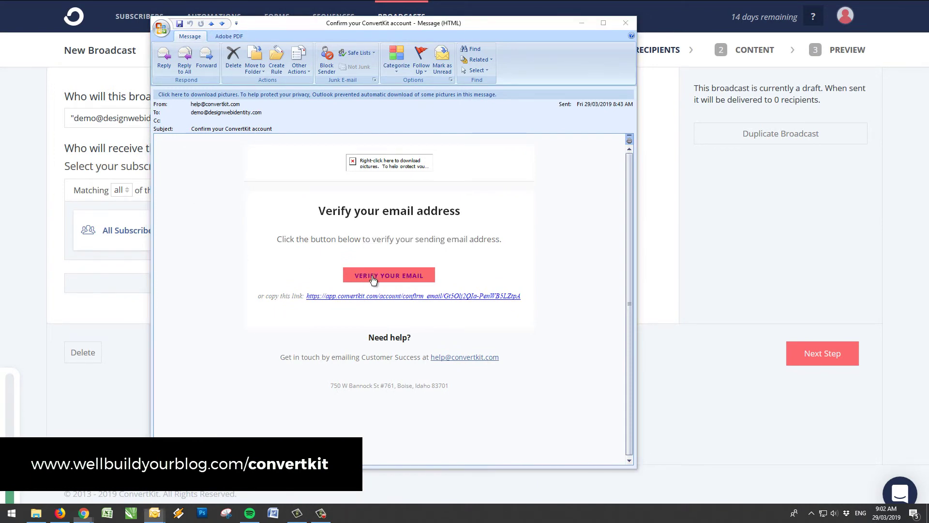
left_click(625, 25)
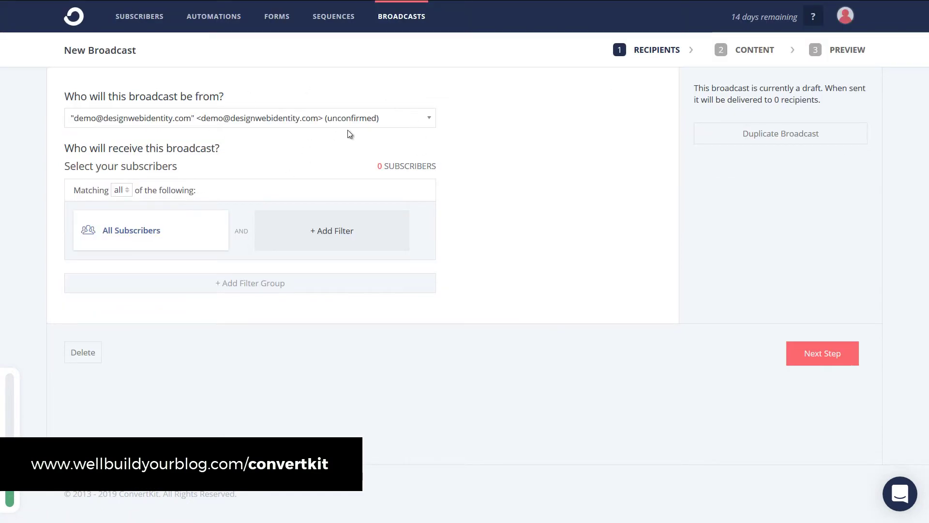
Step: Reload the broadcast draft so the sender shows as confirmed
key("F5")
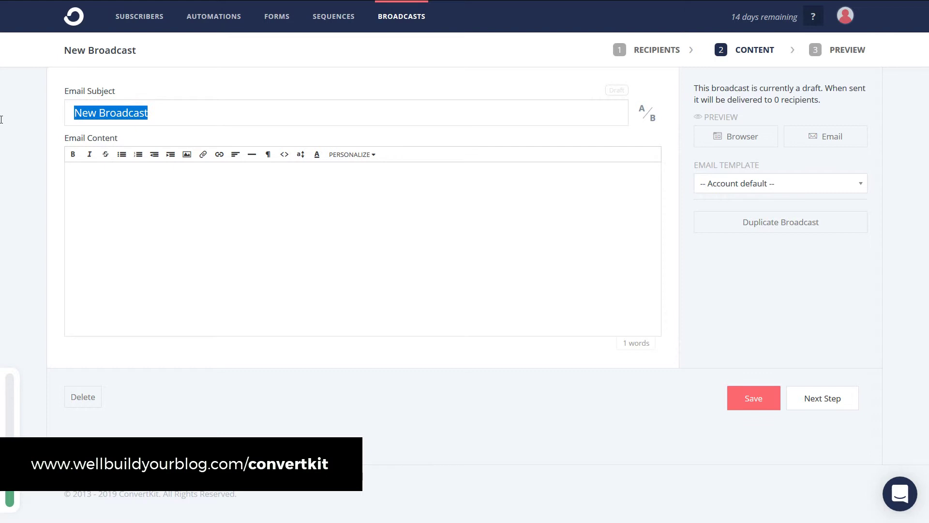
Step: Set the email subject to 'How to grow your own Vegetables'
type("News!")
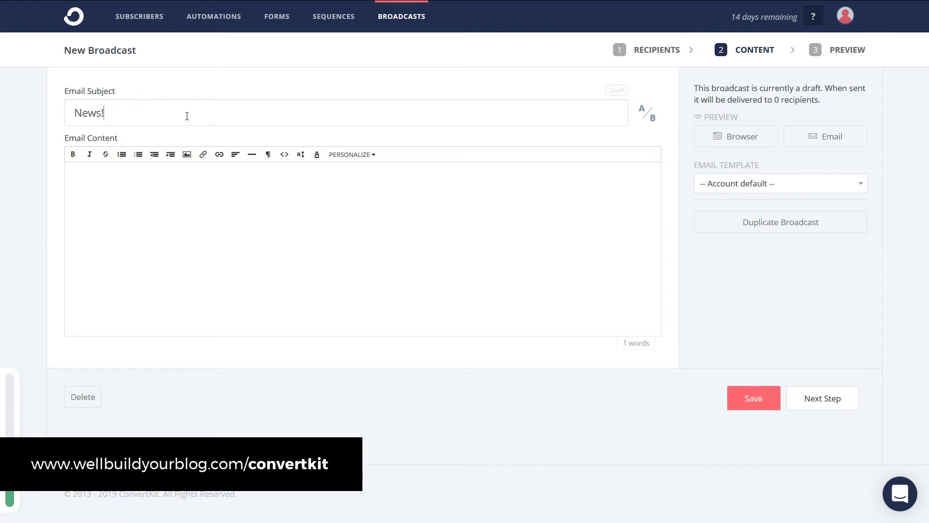
key("ctrl+a")
type("Ge")
key("BackSpace")
key("BackSpace")
type("How to grow your own Vegetables")
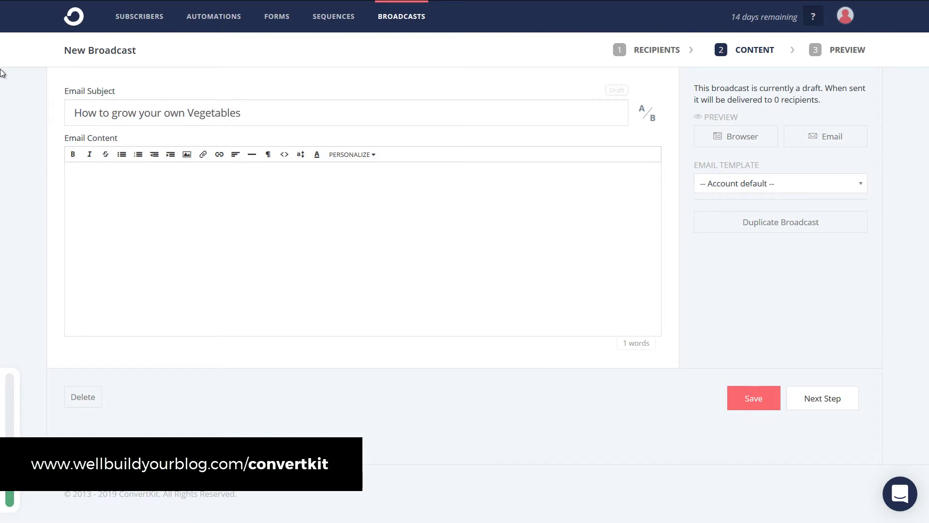
Step: Add a subscriber-name greeting with fallback, then the line 'Here's how to grow your vegetables: link'
left_click(184, 218)
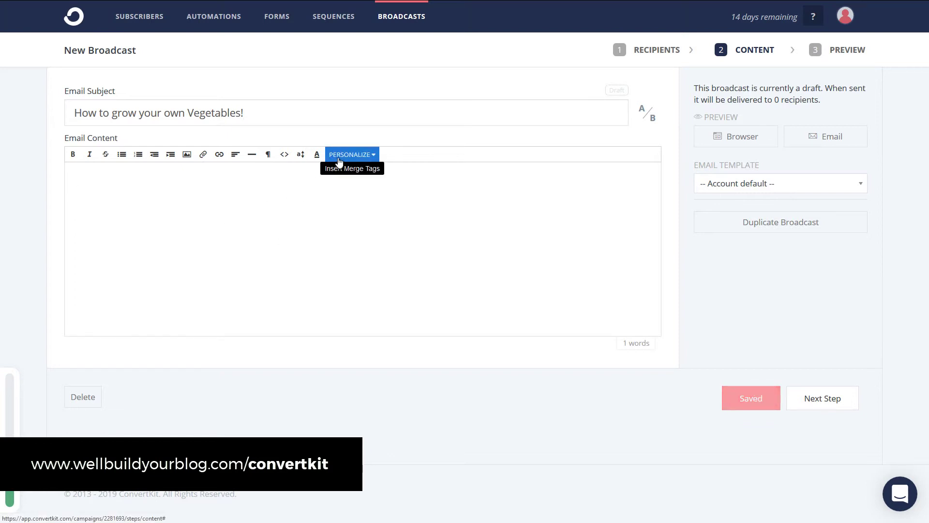
left_click(365, 155)
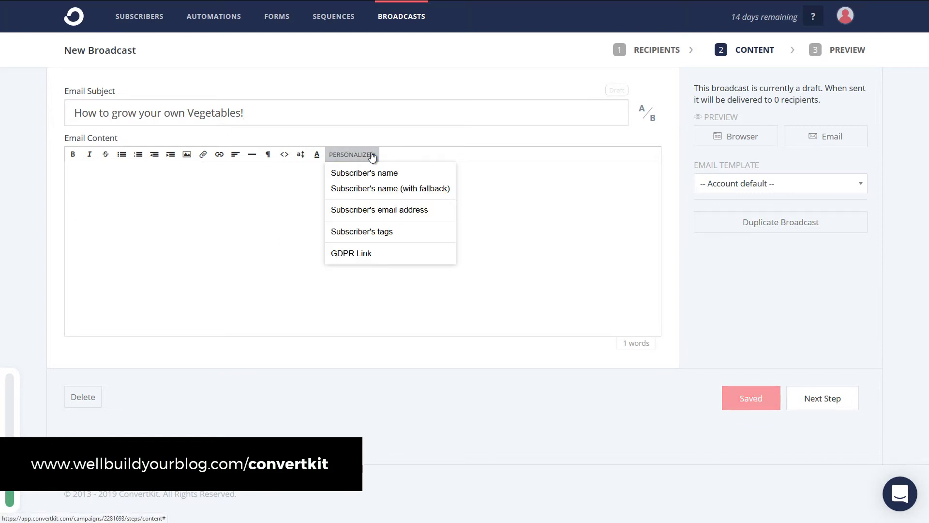
left_click(376, 189)
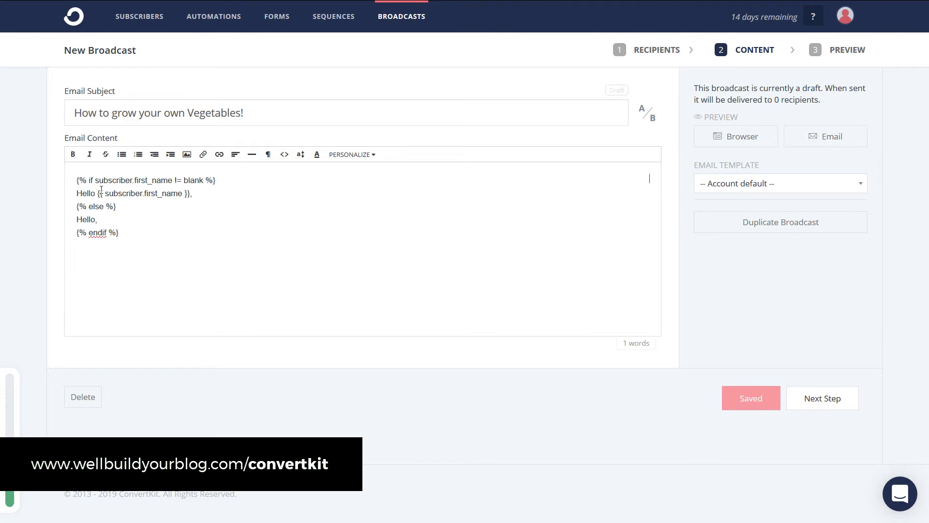
key("Return")
type("Here's hopw to grow your veg")
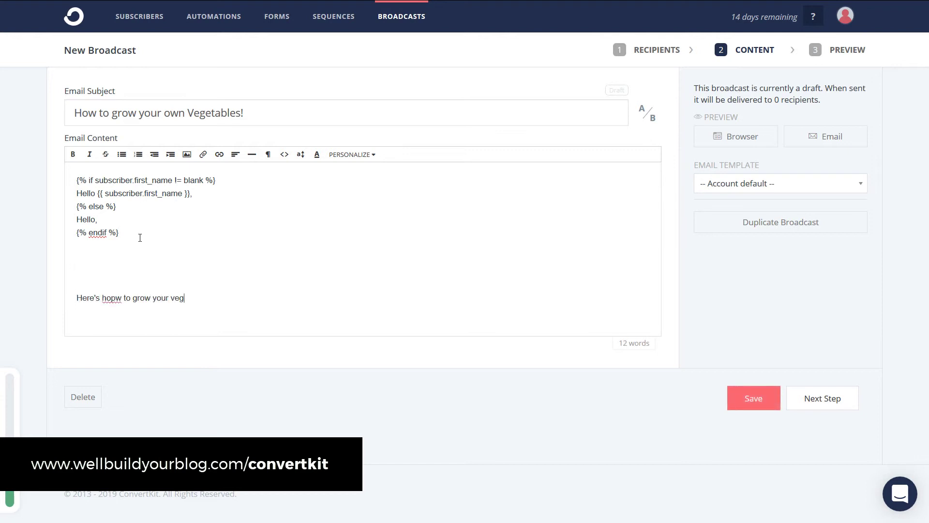
type("etables")
key("BackSpace")
left_click(112, 277)
key("BackSpace")
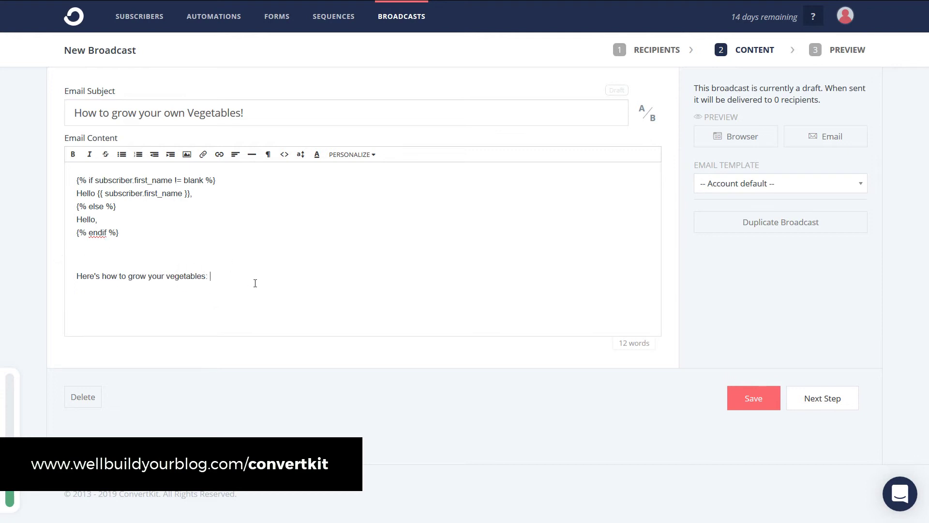
type(": link")
Step: Add the sign-off 'Regards' with the sender's capitalised name, fix typos, and save the draft
key("Return")
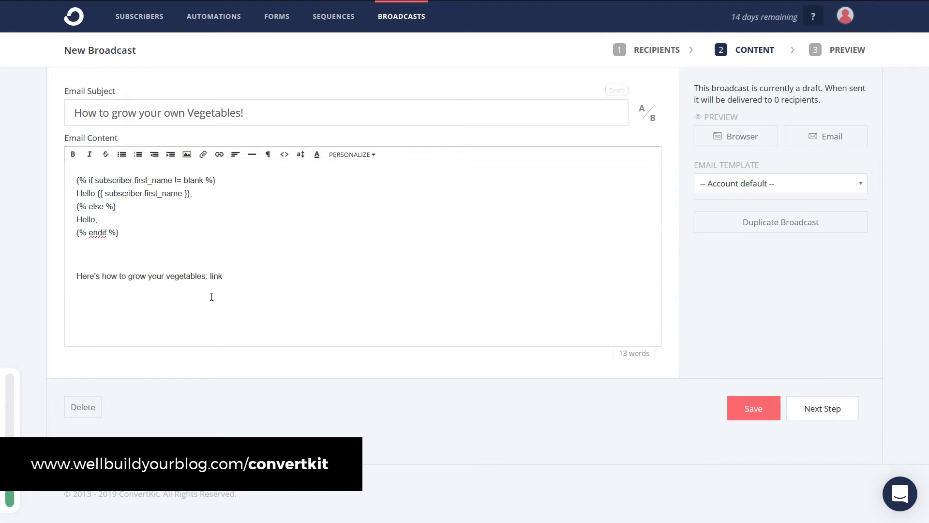
type("Rewgards/")
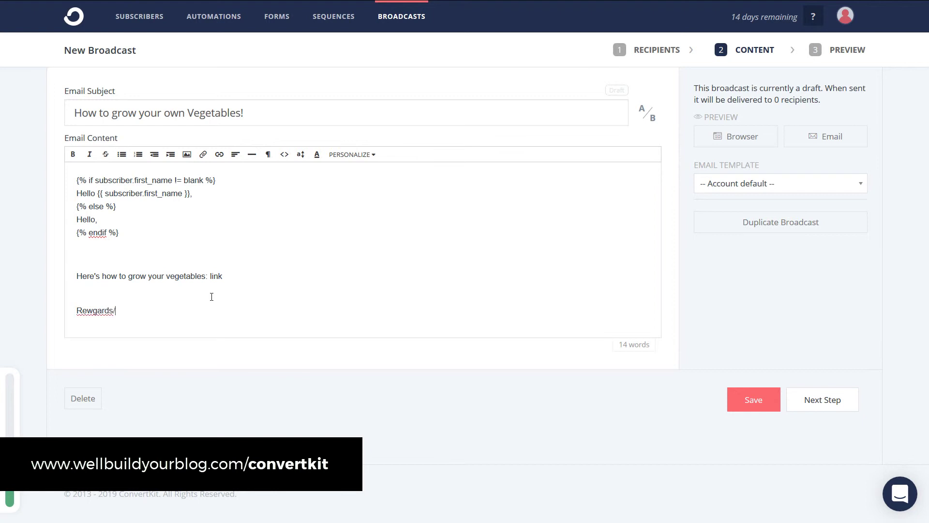
key("BackSpace")
key("BackSpace")
key("BackSpace")
key("BackSpace")
key("BackSpace")
key("BackSpace")
key("BackSpace")
type("fards")
key("Return")
type("wade")
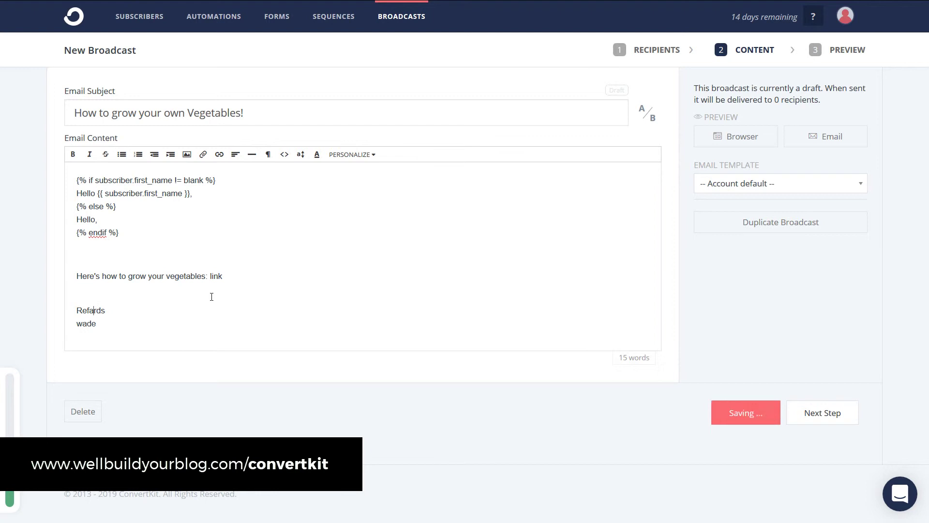
key("BackSpace")
type("g")
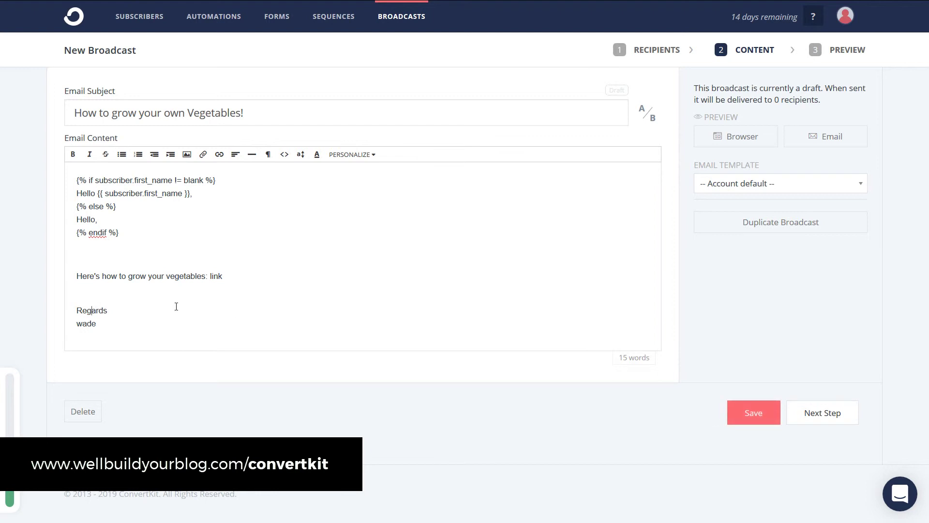
left_click_drag(74, 319, 83, 323)
type("W")
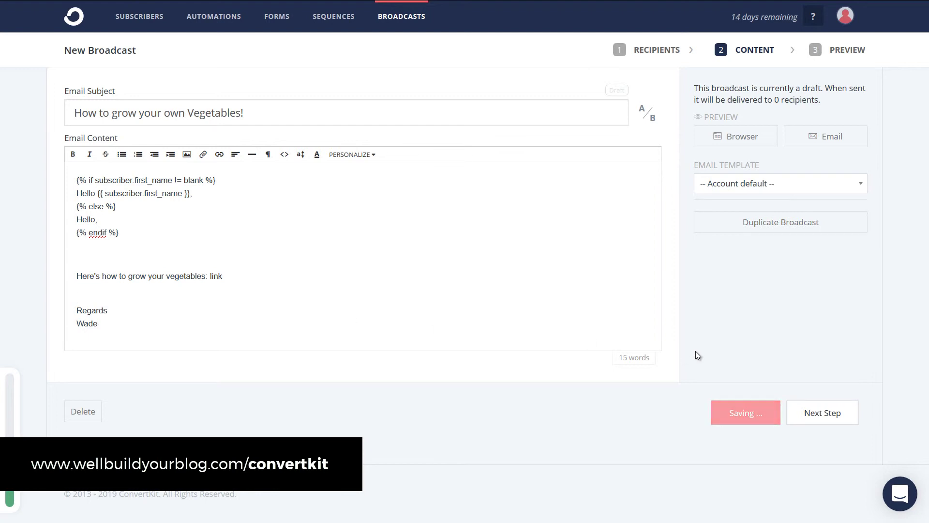
left_click(755, 412)
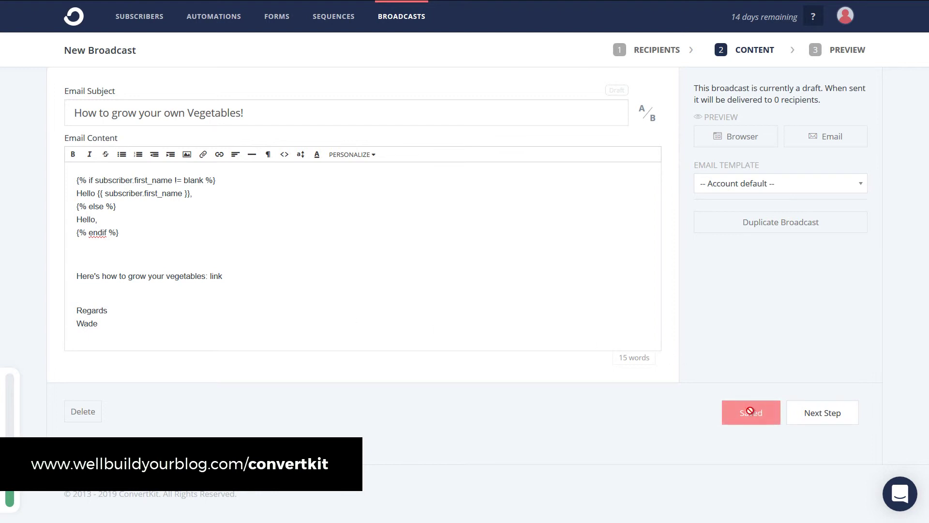
Step: Move to the preview, check the schedule calendar, then send the broadcast now and confirm
left_click(784, 188)
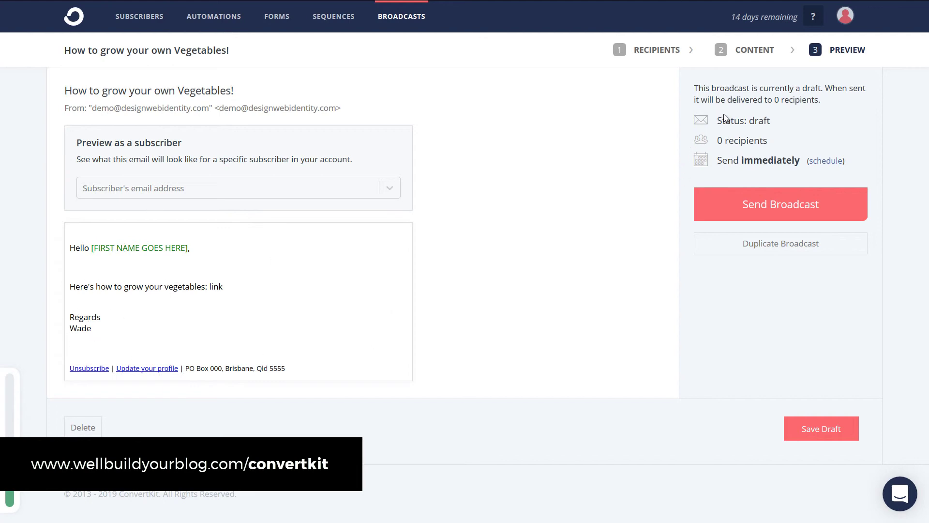
left_click_drag(733, 141, 734, 140)
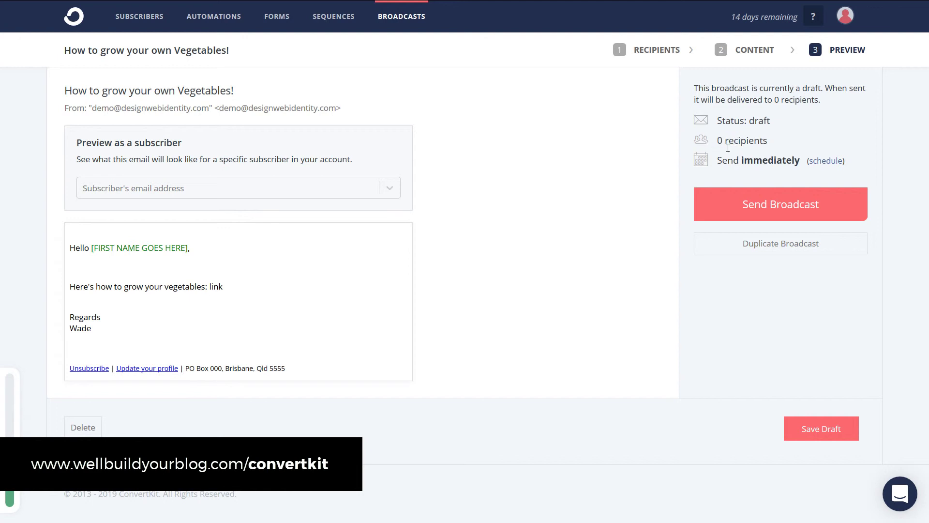
left_click(827, 162)
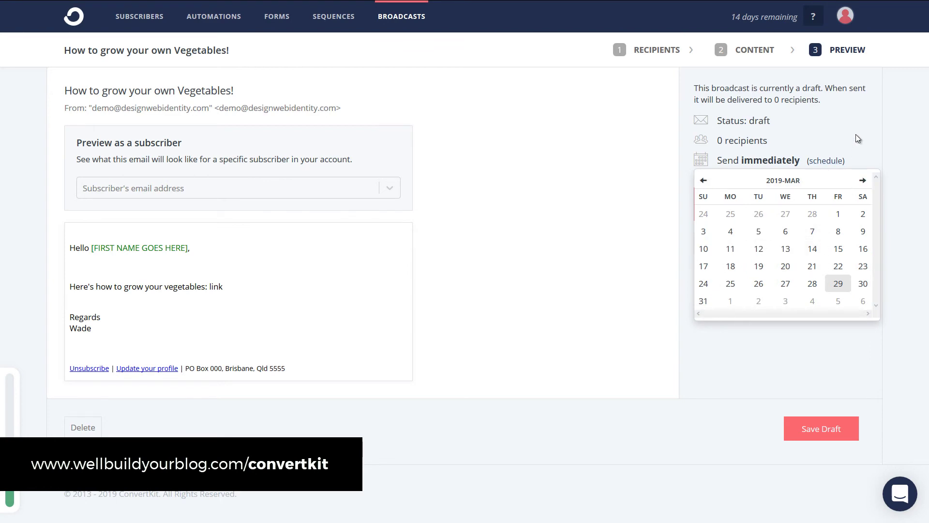
left_click(841, 161)
left_click(805, 211)
left_click(528, 152)
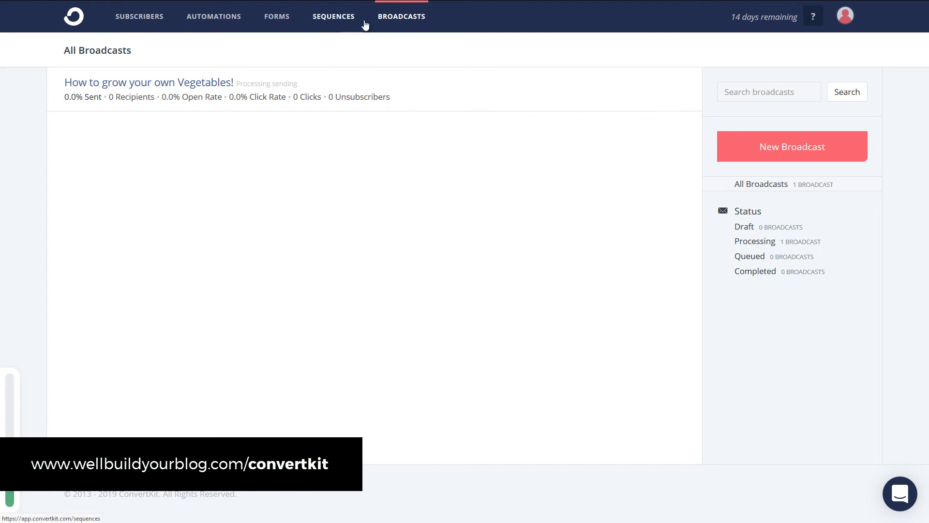
Step: Go to the Sequences page from the top navigation bar
left_click(329, 21)
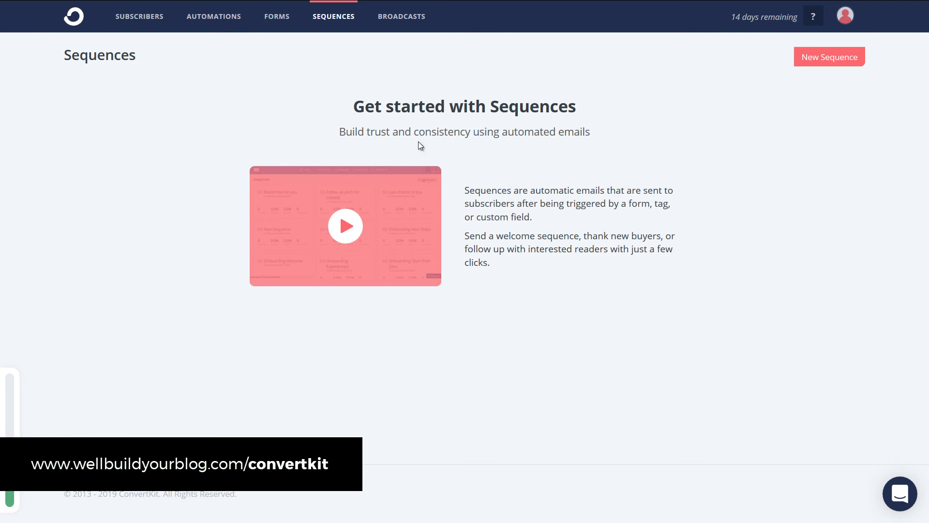
Step: Go to the Automations page from the top navigation bar
left_click(211, 19)
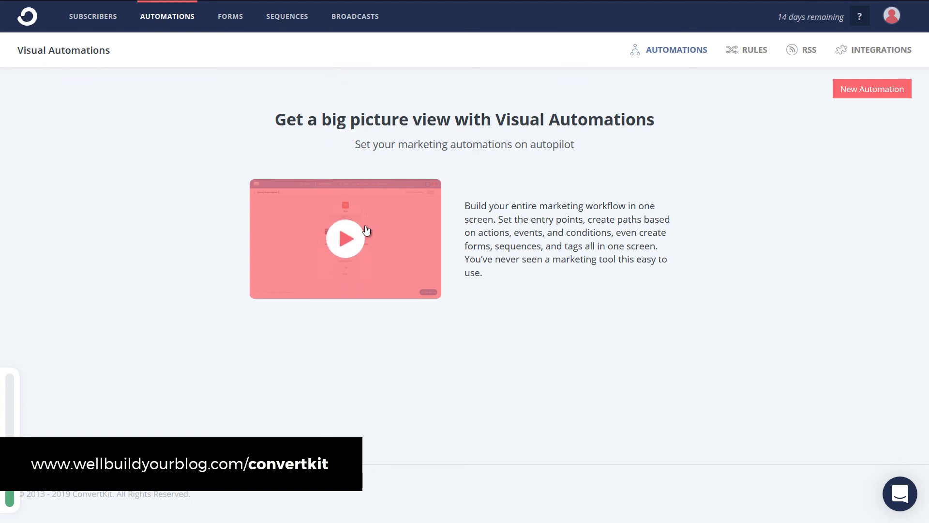
left_click(353, 239)
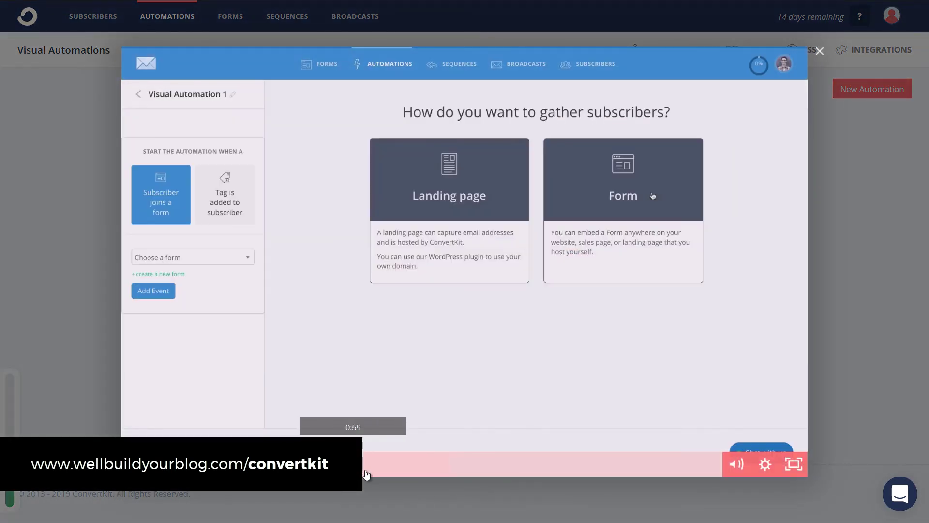
left_click(441, 469)
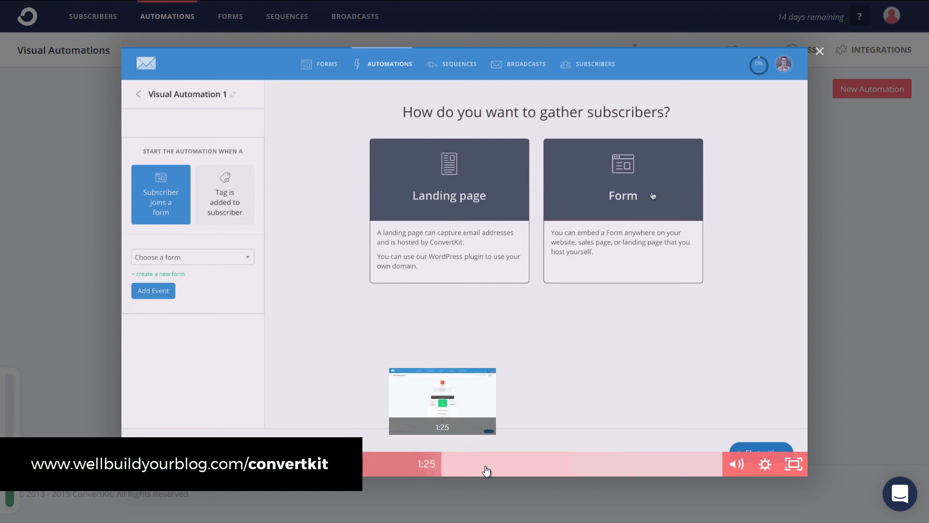
left_click(509, 470)
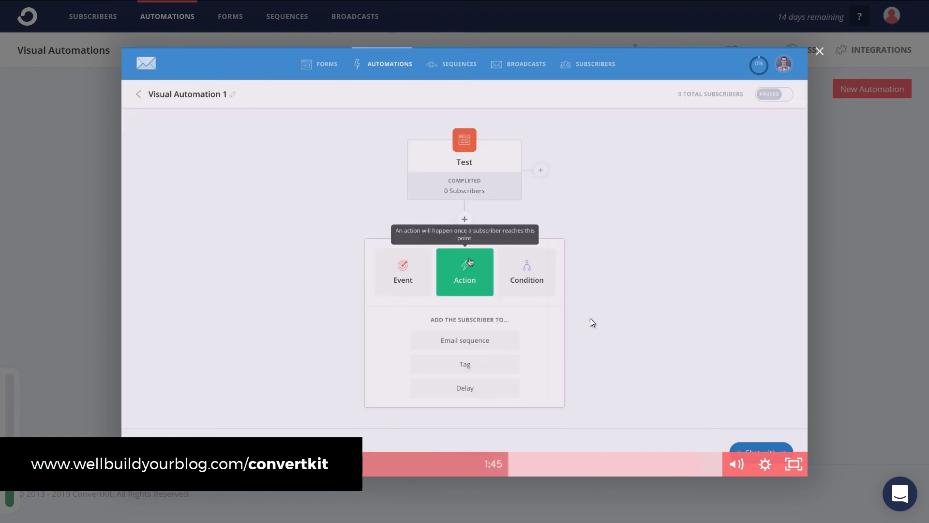
left_click(604, 469)
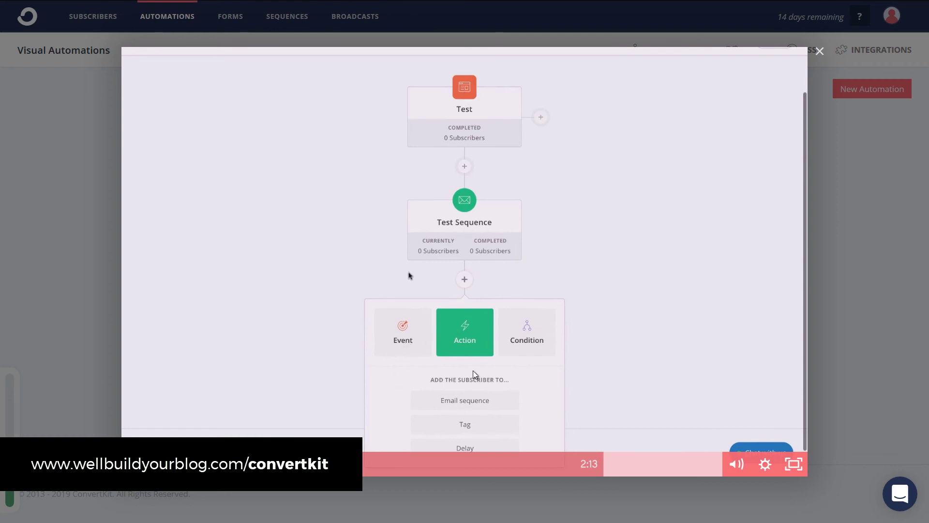
left_click(832, 150)
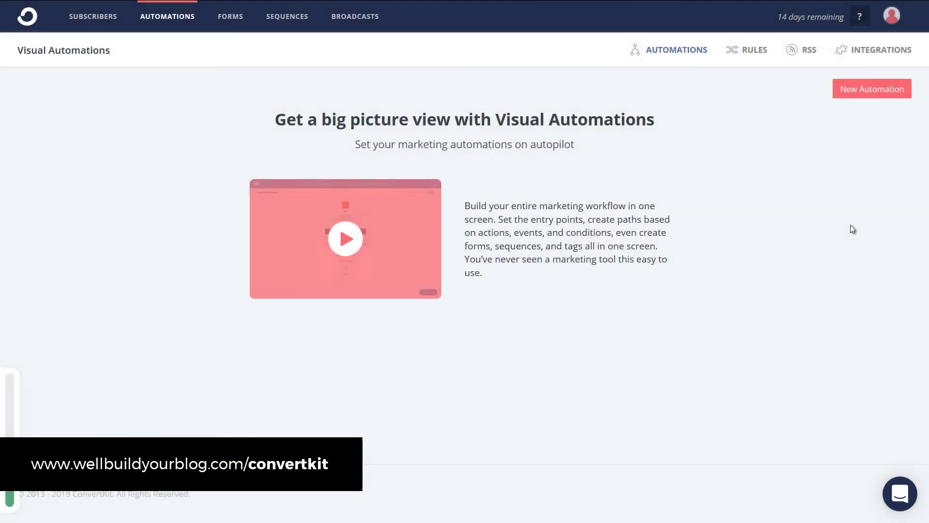